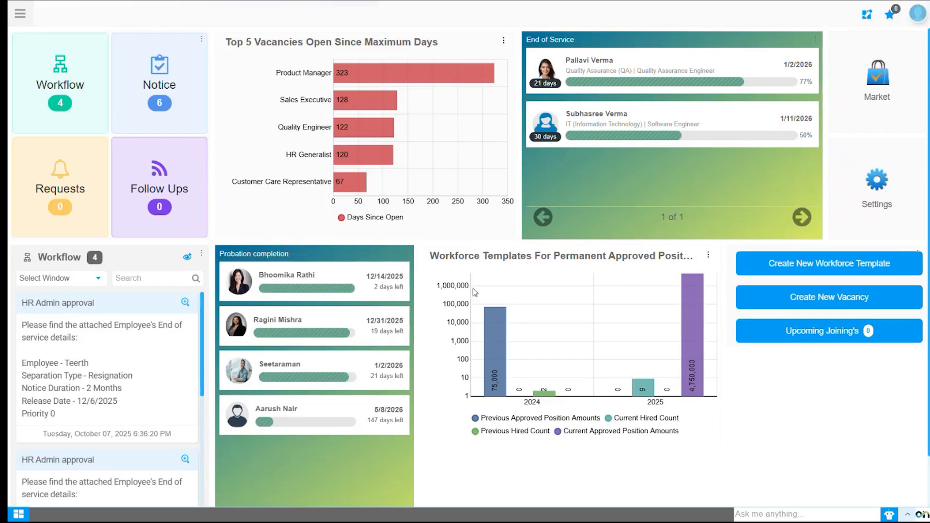
Open the Employee Work Information window from HR Management's workforce management area.
{"action": "left_click", "coordinate": [20, 15]}
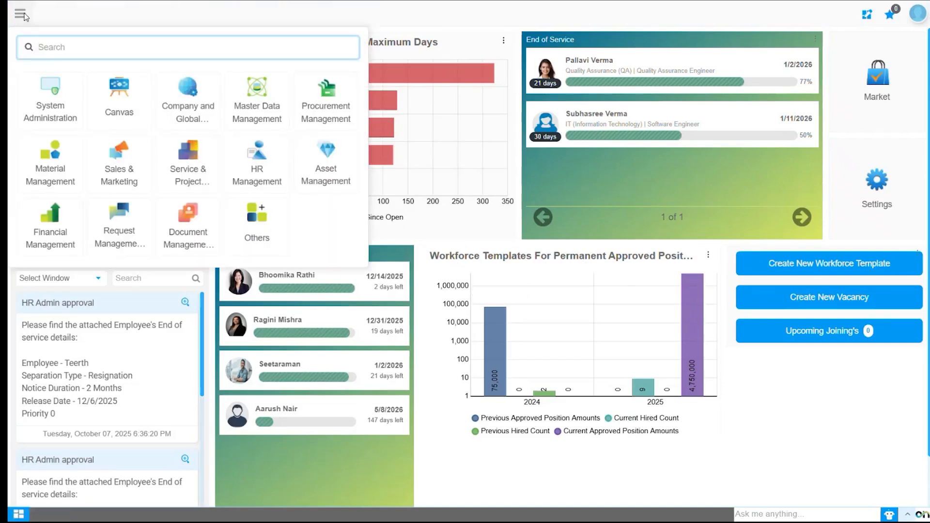
{"action": "left_click", "coordinate": [268, 177]}
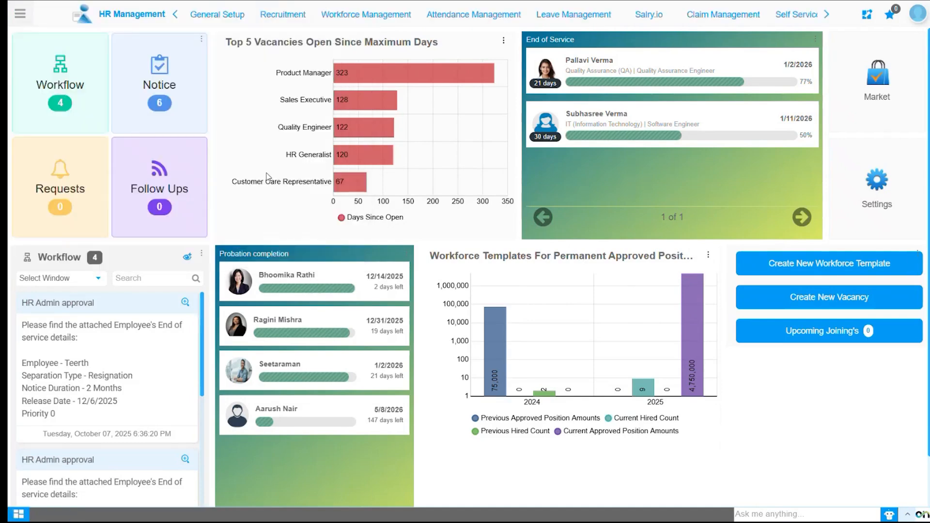
{"action": "left_click", "coordinate": [361, 16]}
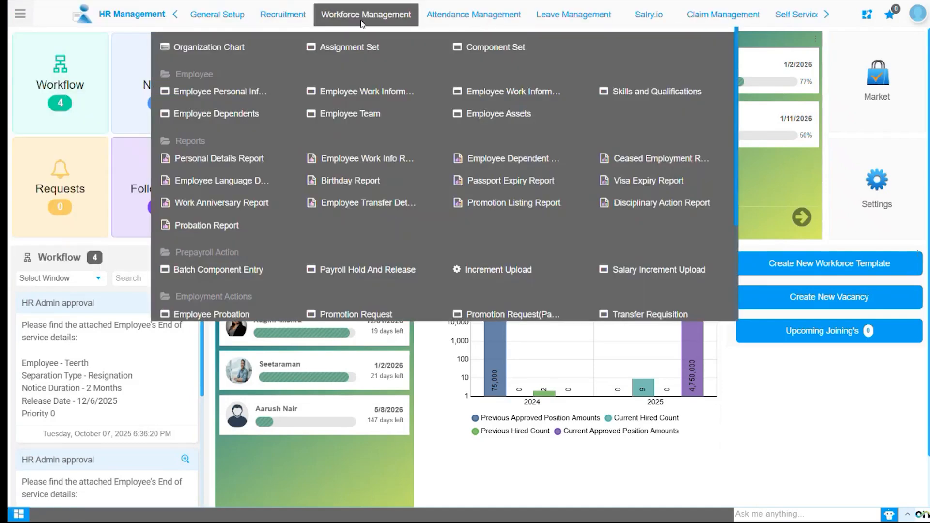
{"action": "left_click", "coordinate": [377, 93]}
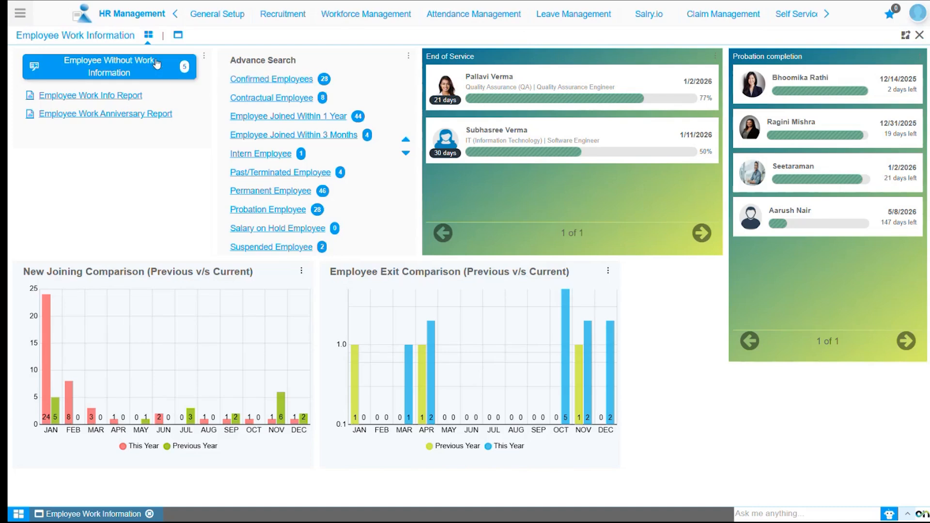
Look through the full list of employee work records, including organizations and employment start and end dates.
{"action": "left_click", "coordinate": [178, 37]}
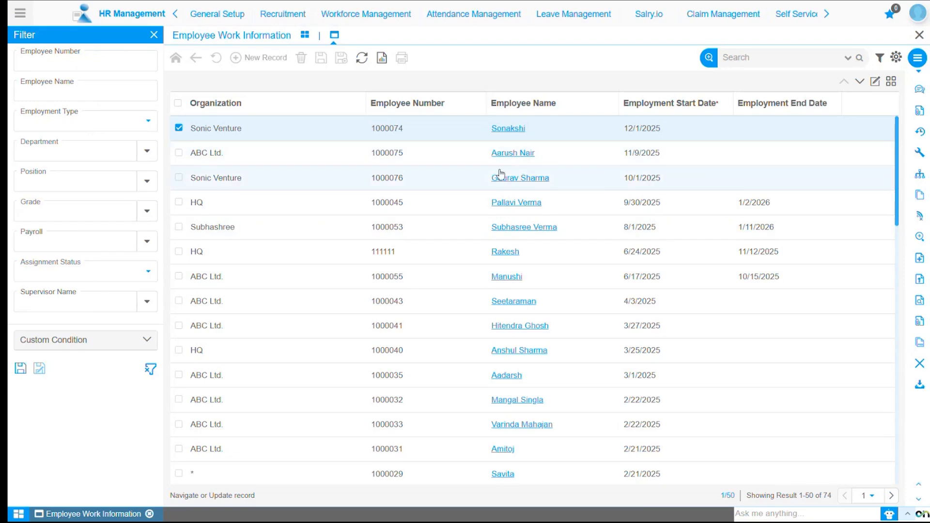
{"action": "scroll", "coordinate": [513, 304], "scroll_direction": "down", "scroll_amount": 1}
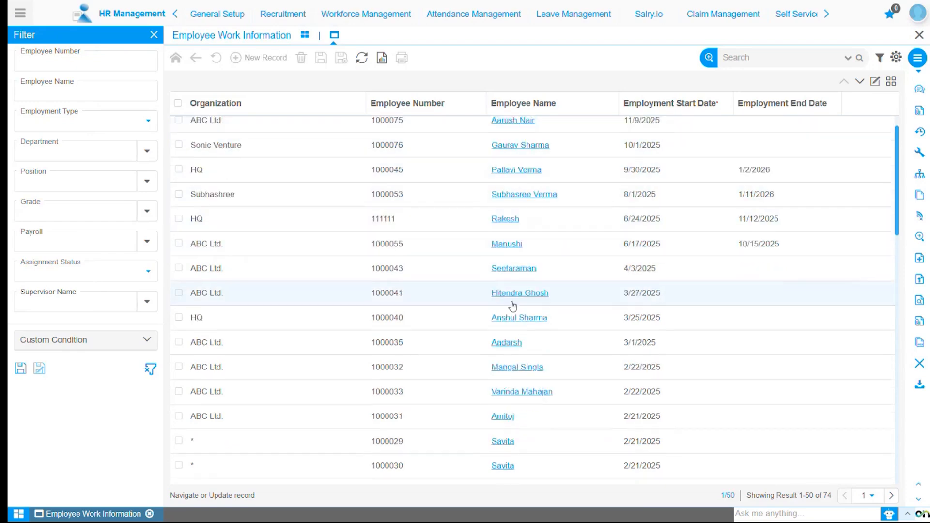
{"action": "scroll", "coordinate": [513, 305], "scroll_direction": "down", "scroll_amount": 6}
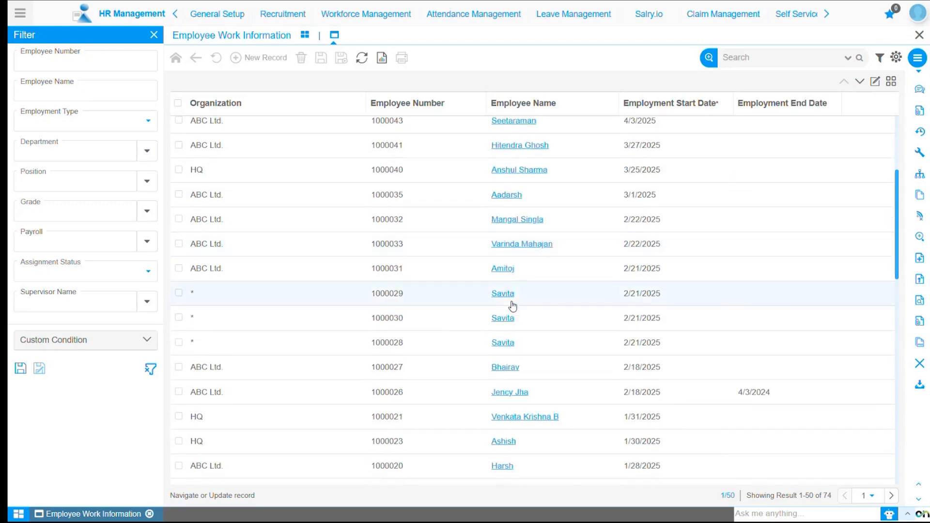
{"action": "scroll", "coordinate": [513, 305], "scroll_direction": "down", "scroll_amount": 10}
{"action": "scroll", "coordinate": [512, 305], "scroll_direction": "up", "scroll_amount": 5}
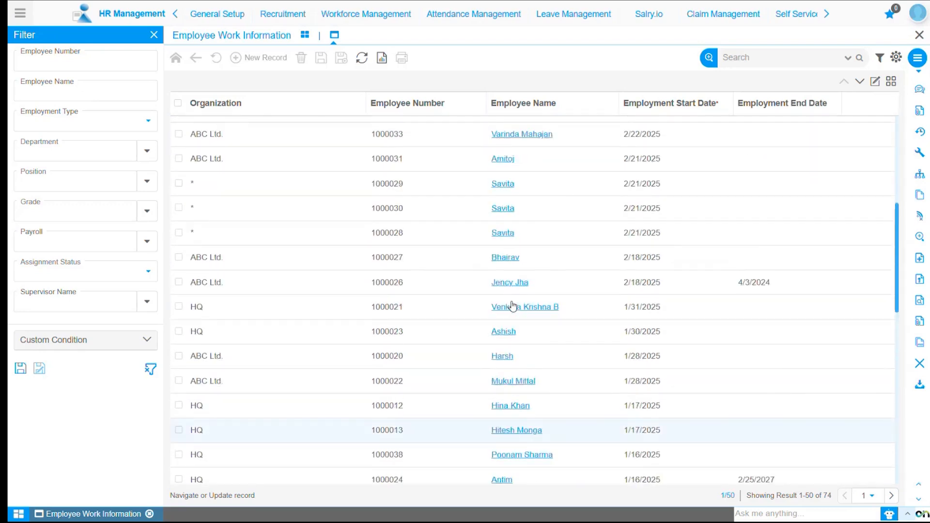
{"action": "scroll", "coordinate": [512, 305], "scroll_direction": "up", "scroll_amount": 12}
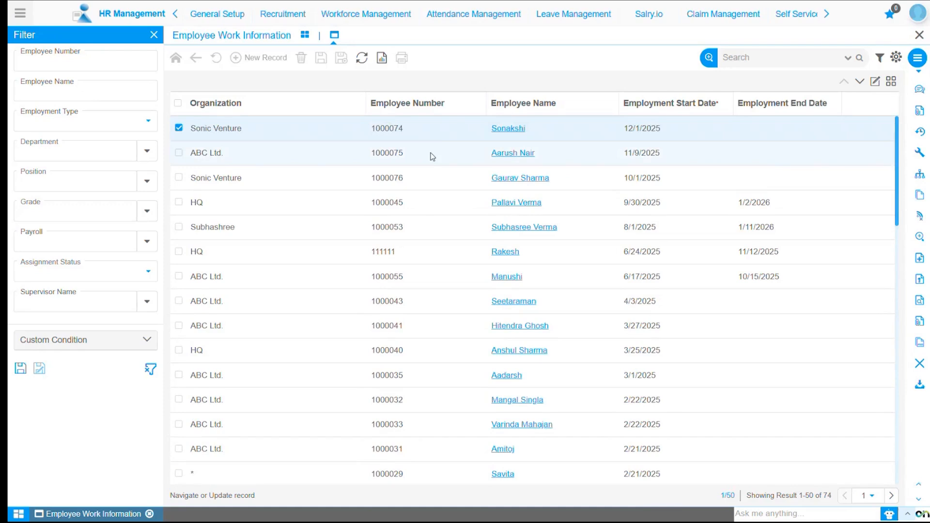
List employees without work information and open the work information form for the Sonic Venture employee who started 10/1/2025.
{"action": "left_click", "coordinate": [305, 37]}
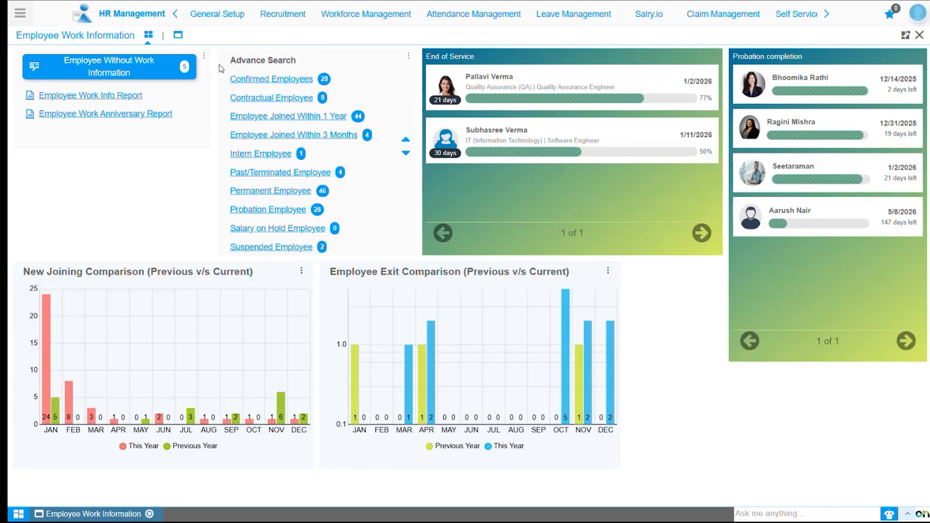
{"action": "left_click", "coordinate": [119, 73]}
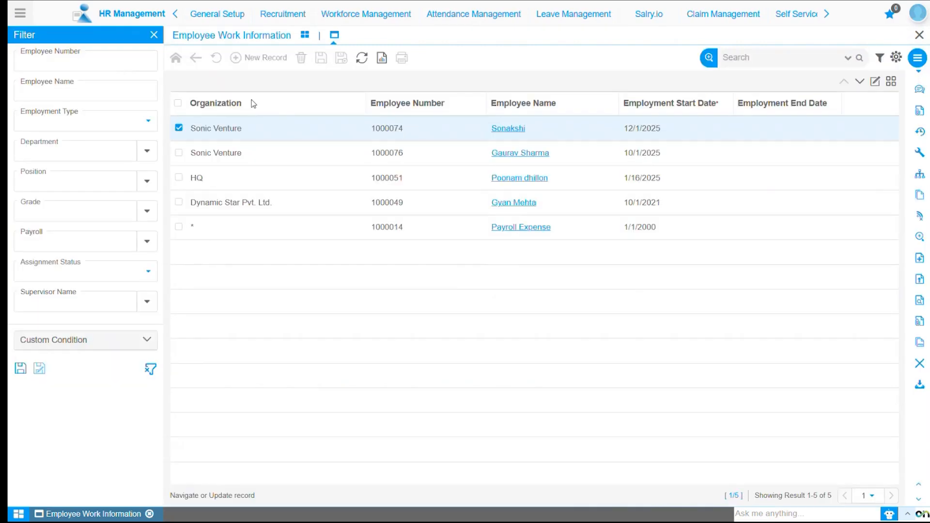
{"action": "left_click", "coordinate": [516, 153]}
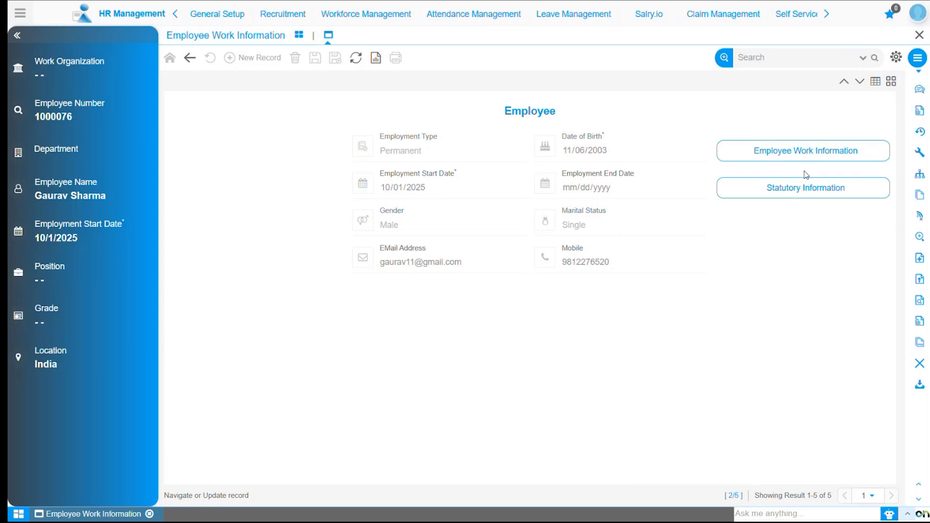
{"action": "left_click", "coordinate": [824, 157]}
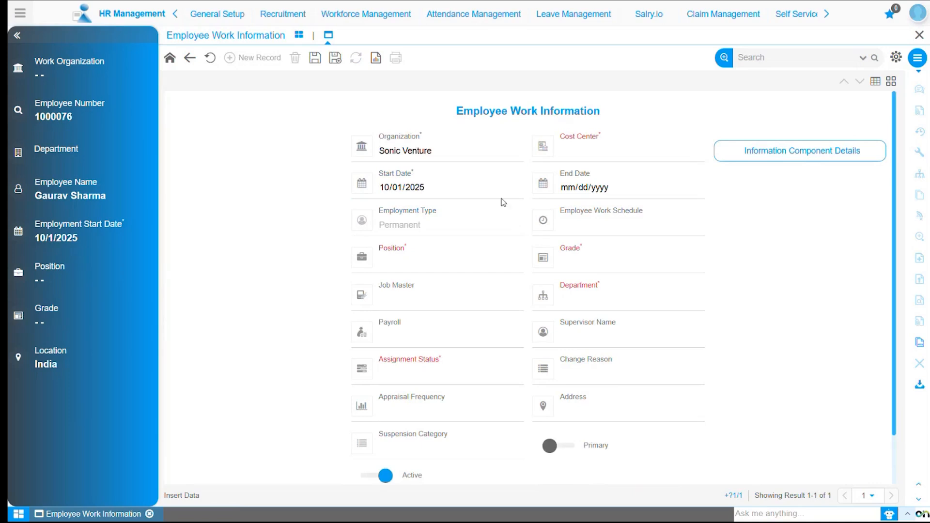
Set the employee's cost center to Sonic Venture cc and the work schedule to 5 Days.
{"action": "left_click", "coordinate": [627, 155]}
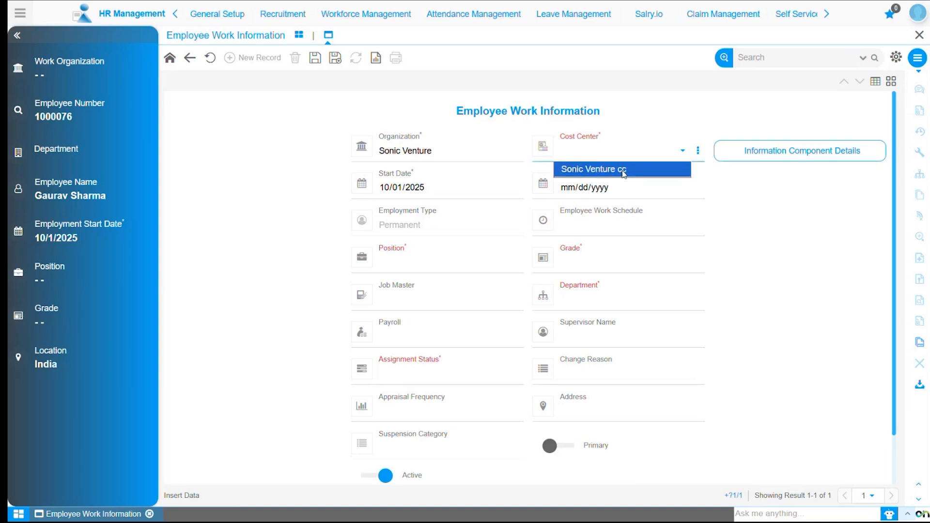
{"action": "left_click", "coordinate": [624, 173]}
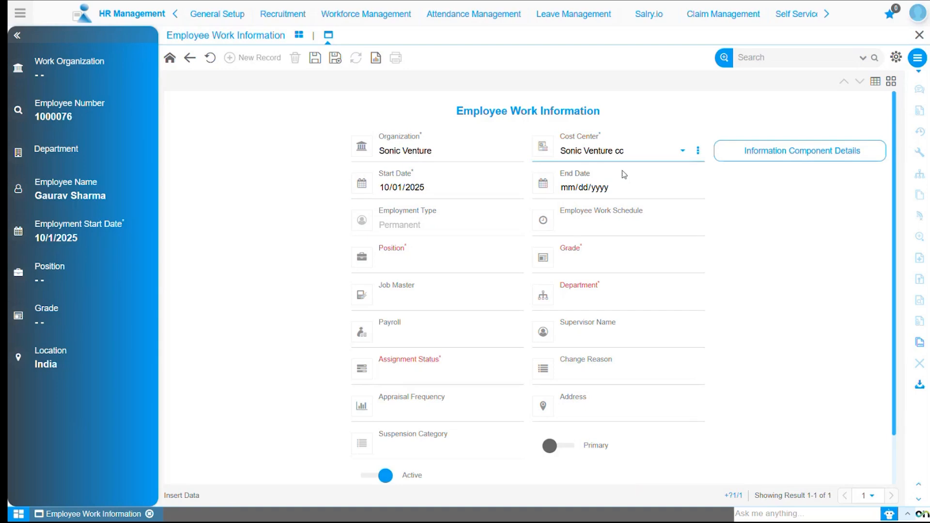
{"action": "left_click", "coordinate": [623, 227]}
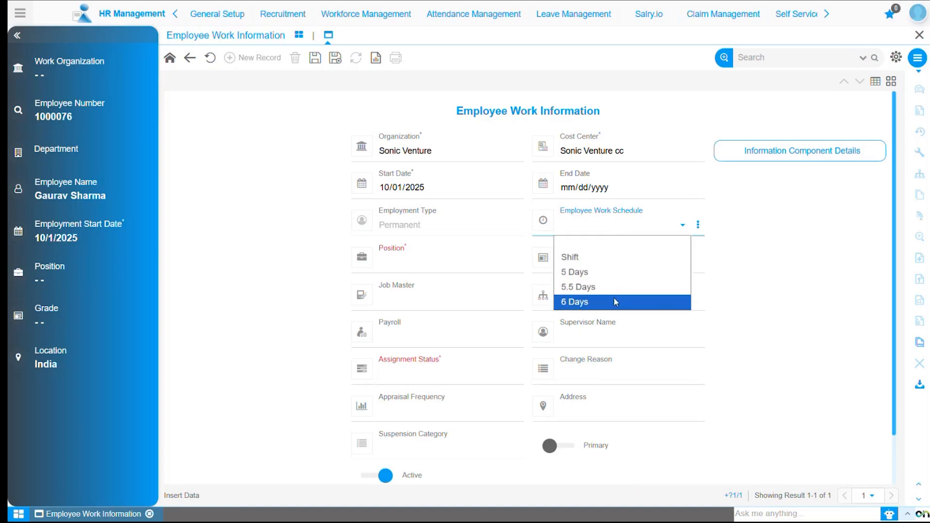
{"action": "left_click", "coordinate": [604, 273]}
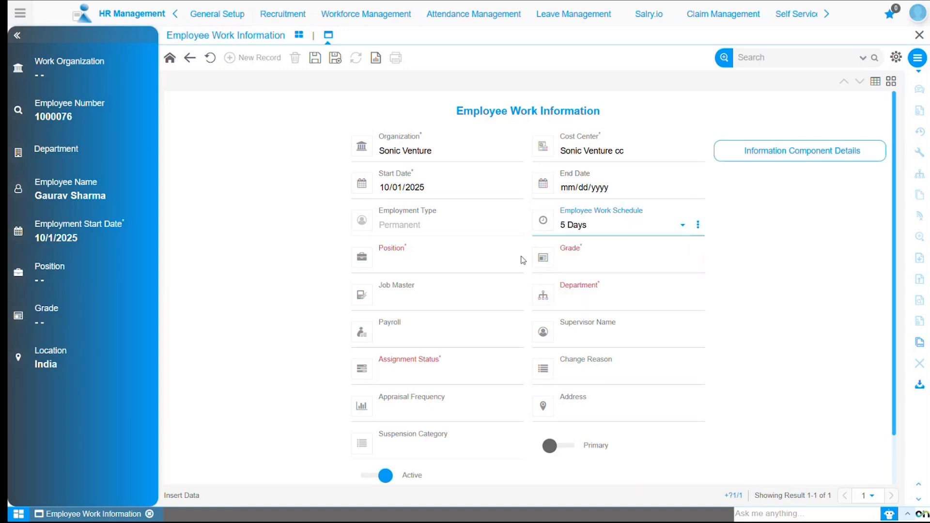
Assign the Software Engineer position to the employee from the list of available positions.
{"action": "left_click", "coordinate": [400, 265]}
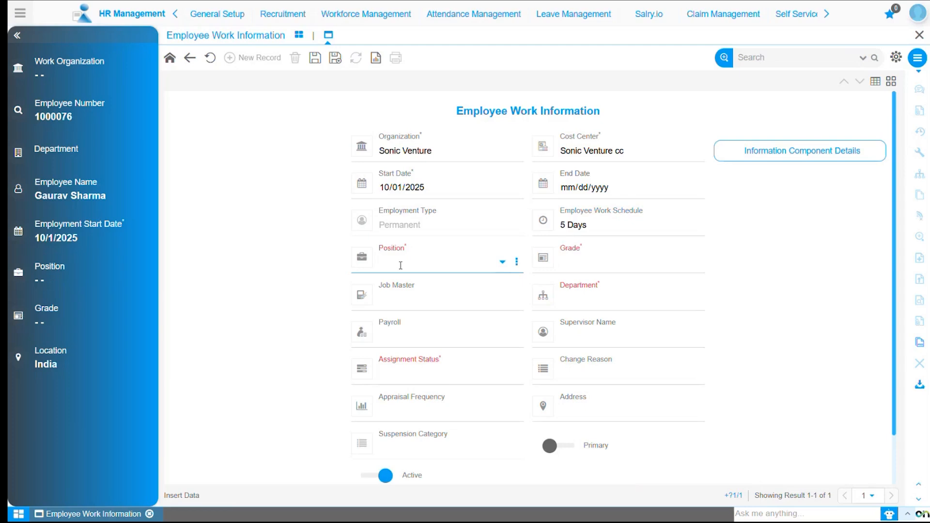
{"action": "left_click", "coordinate": [504, 263]}
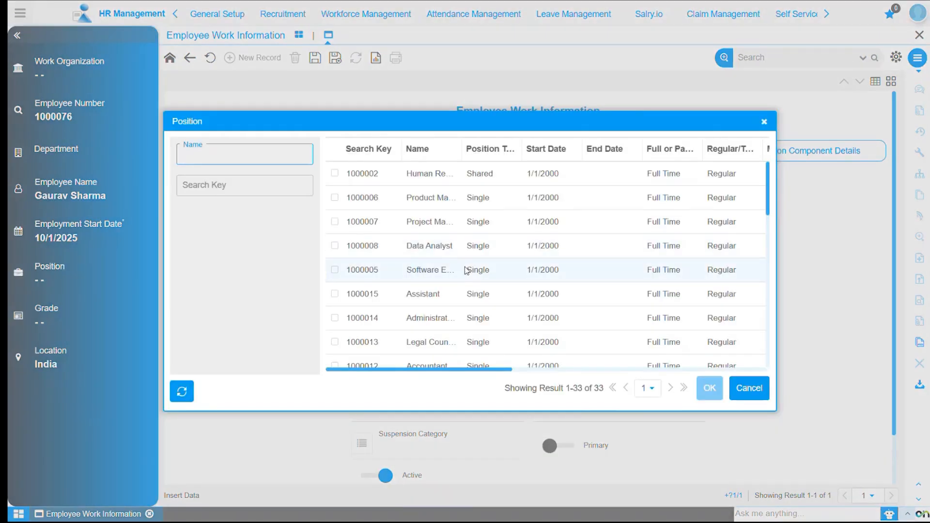
{"action": "left_click", "coordinate": [466, 270]}
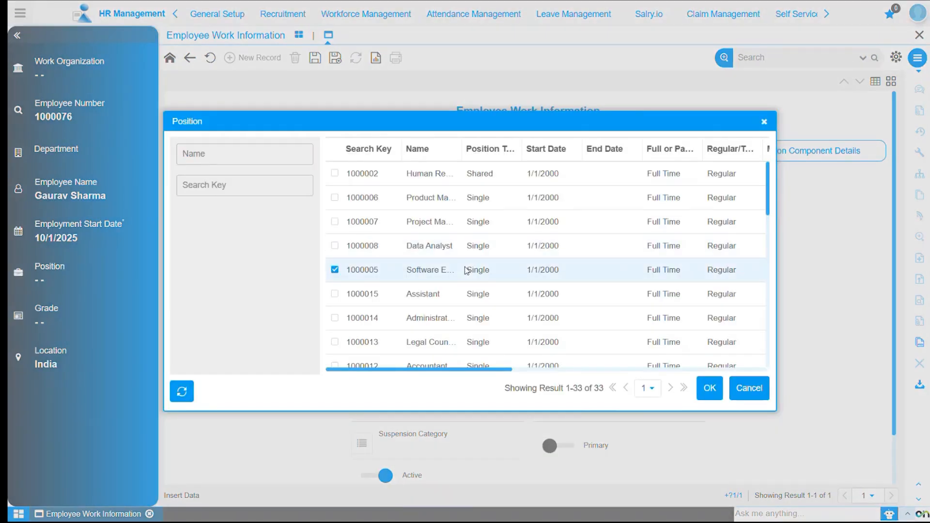
{"action": "left_click", "coordinate": [710, 388]}
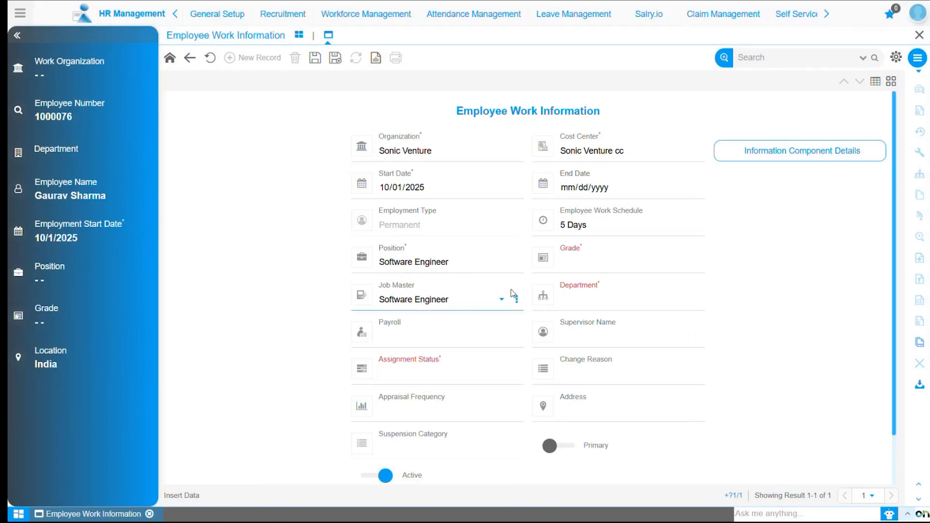
Set the grade to 1000006_ Junior / Associate and the department to IT (Information Technology), and check the full department list.
{"action": "left_click", "coordinate": [597, 265]}
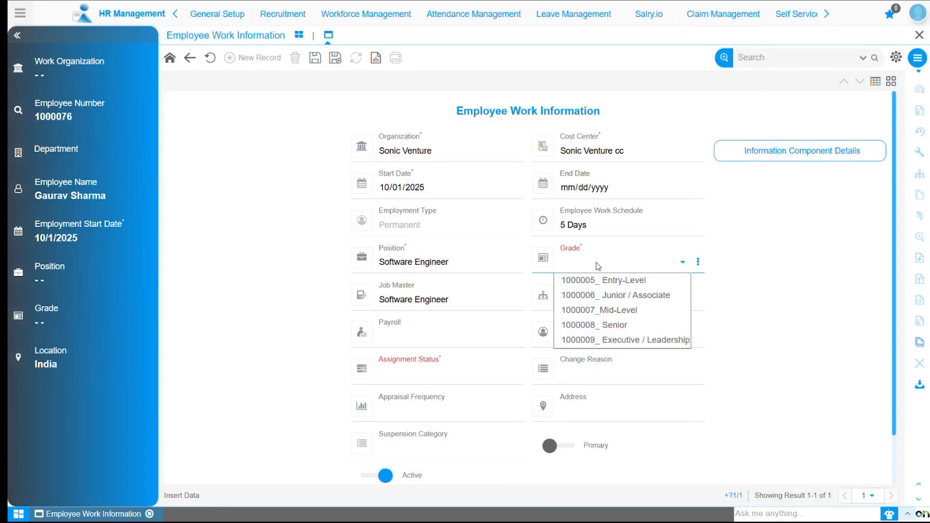
{"action": "left_click", "coordinate": [584, 297]}
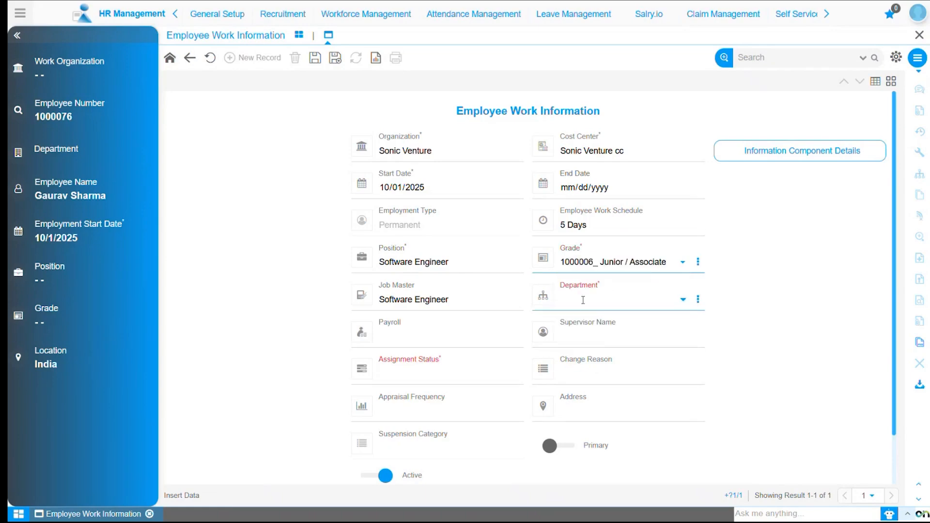
{"action": "type", "text": "it"}
{"action": "left_click", "coordinate": [592, 318]}
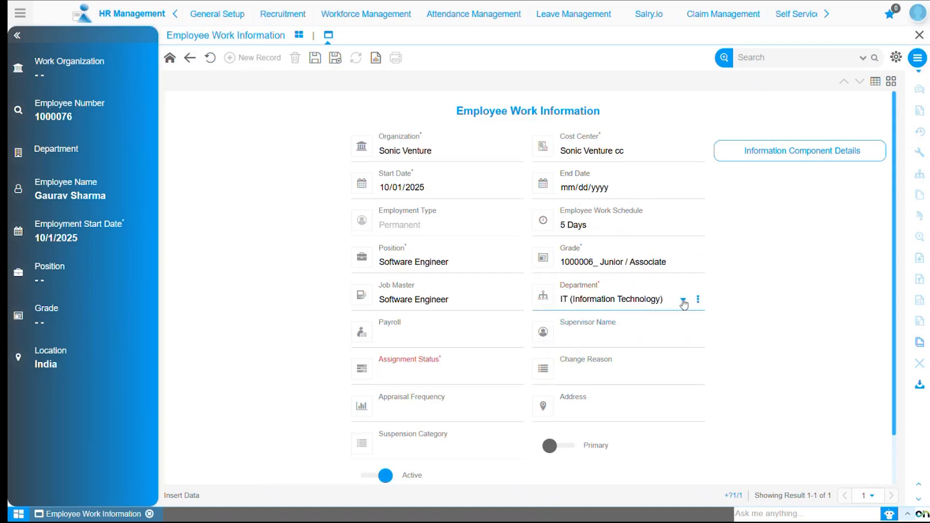
{"action": "left_click", "coordinate": [684, 301]}
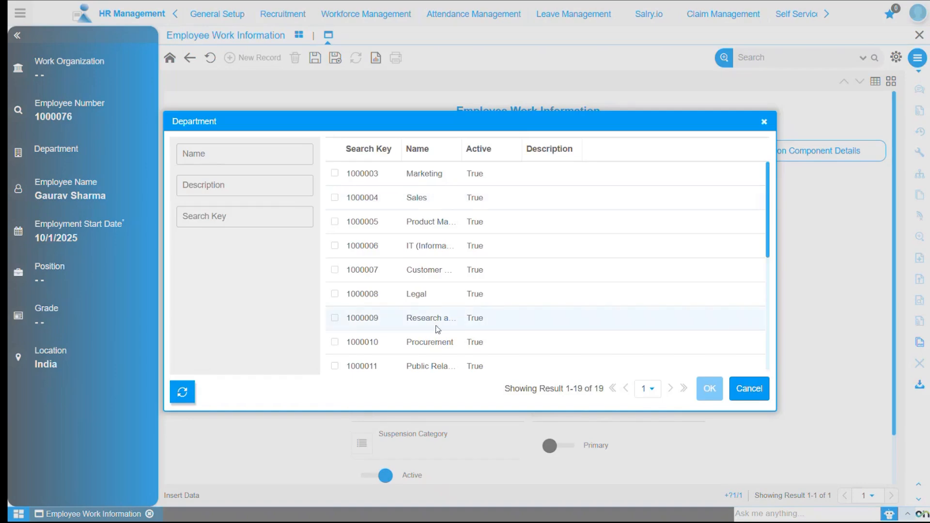
{"action": "left_click", "coordinate": [763, 123]}
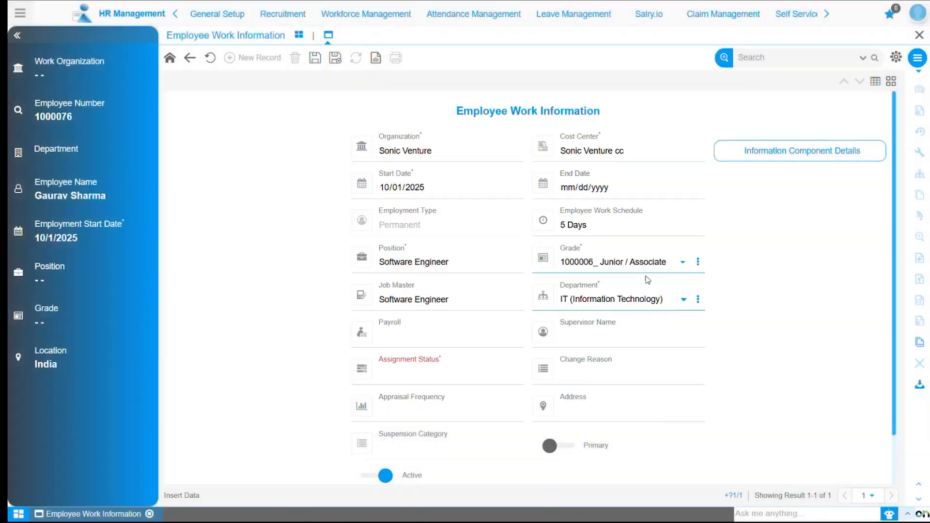
Set the payroll to Monthly and choose the ABC Ltd. product manager as the employee's supervisor.
{"action": "left_click", "coordinate": [410, 344]}
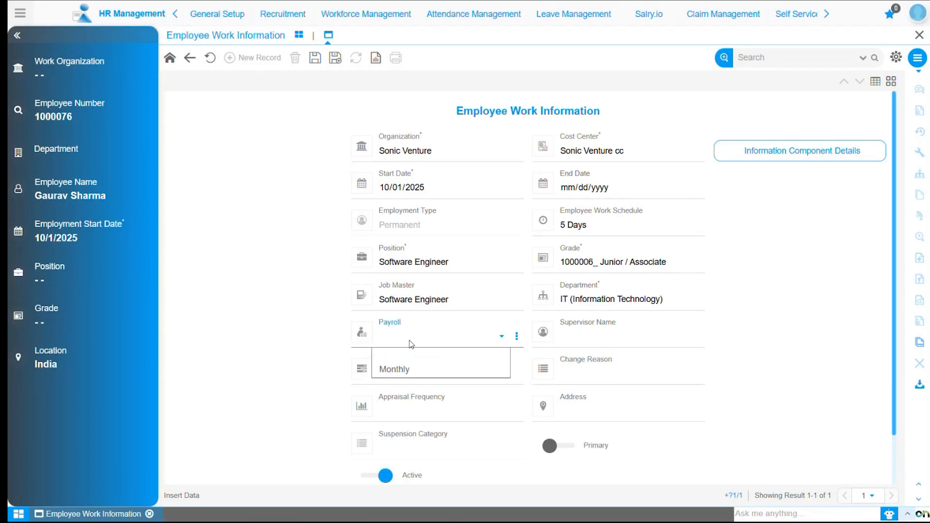
{"action": "left_click", "coordinate": [407, 371]}
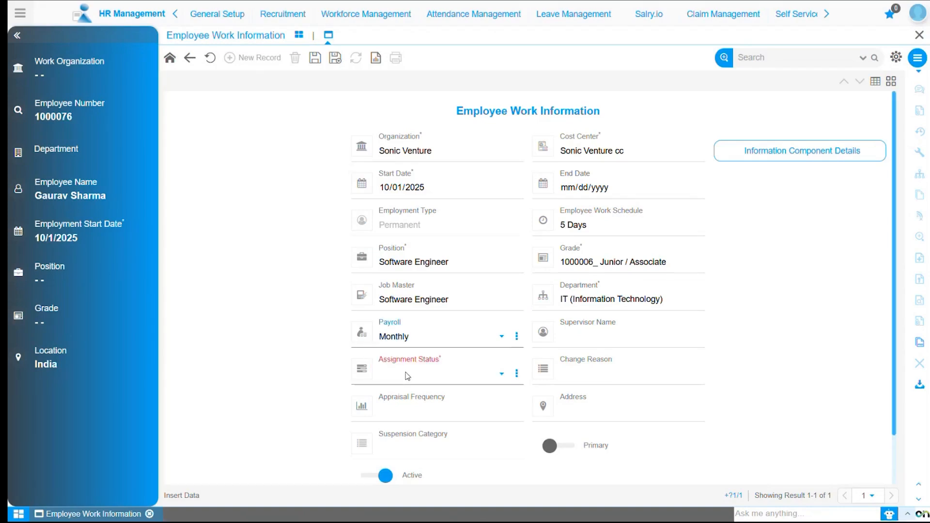
{"action": "left_click", "coordinate": [583, 342]}
{"action": "left_click", "coordinate": [684, 338]}
{"action": "left_click", "coordinate": [371, 321]}
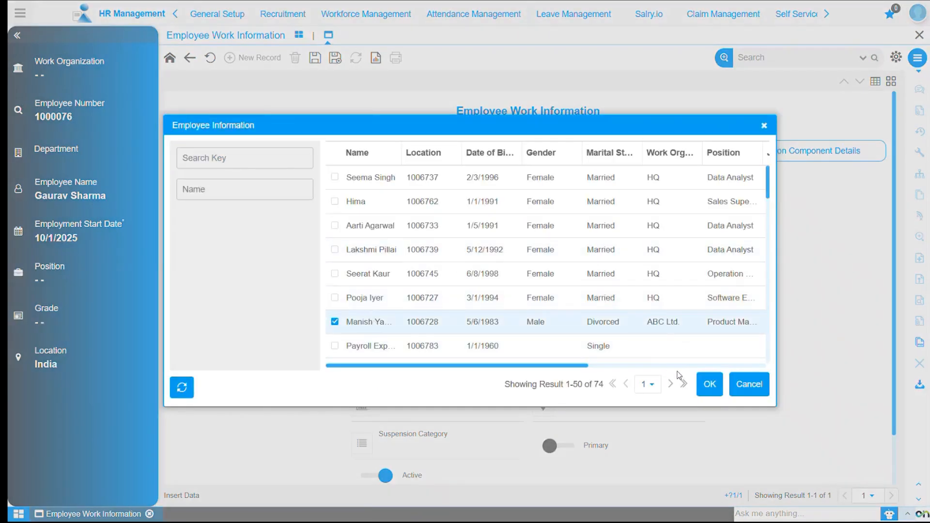
{"action": "left_click", "coordinate": [709, 385]}
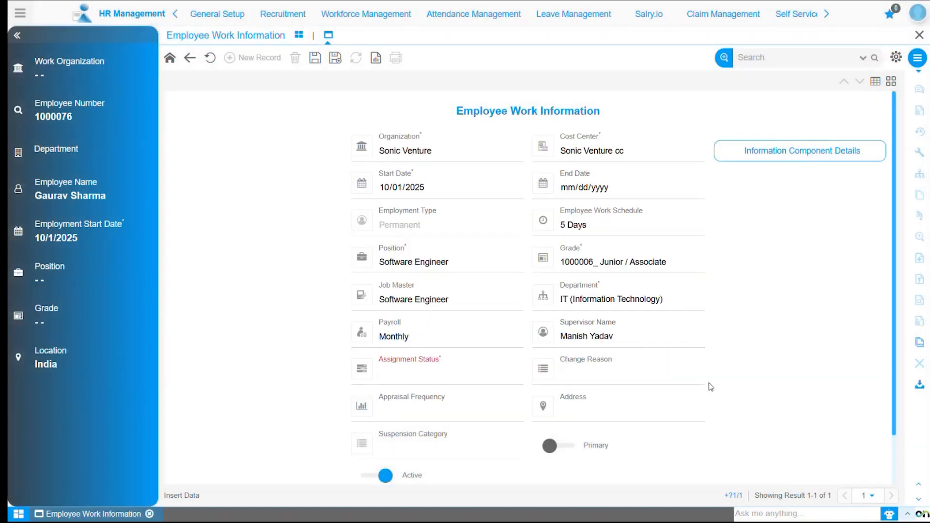
Set the assignment status to Probation and review the available change reasons without choosing one.
{"action": "left_click", "coordinate": [426, 376]}
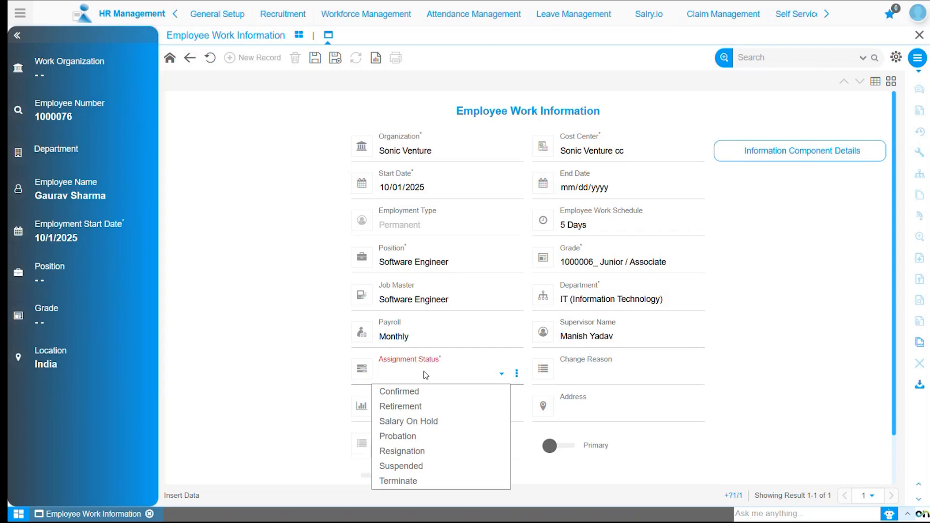
{"action": "left_click", "coordinate": [436, 438]}
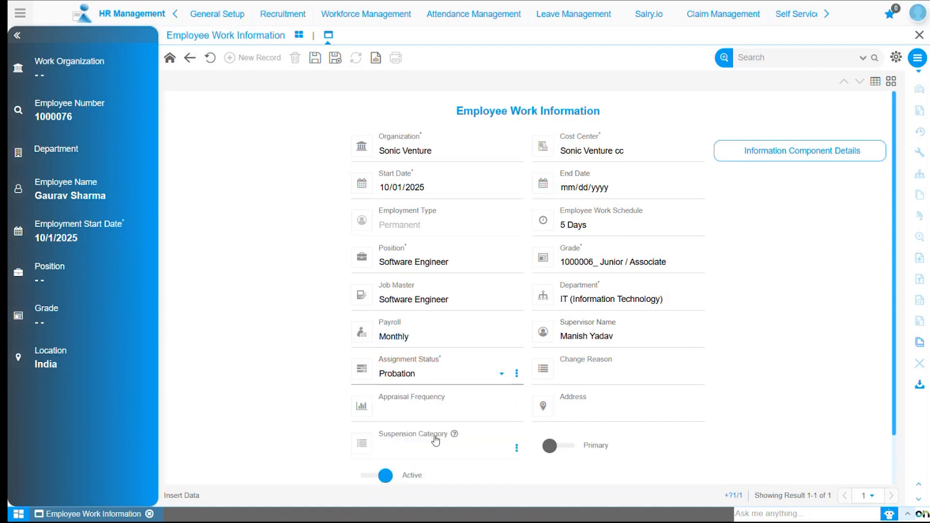
{"action": "left_click", "coordinate": [582, 378]}
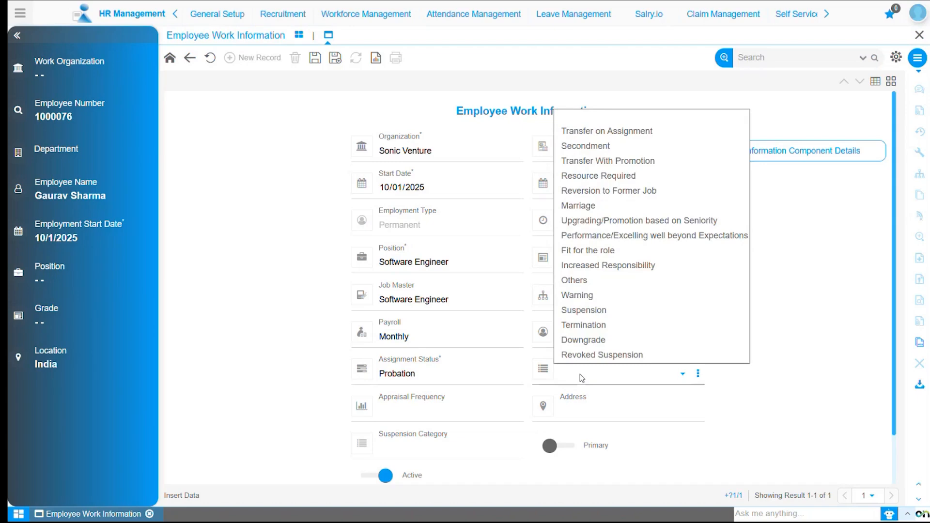
{"action": "left_click", "coordinate": [582, 378]}
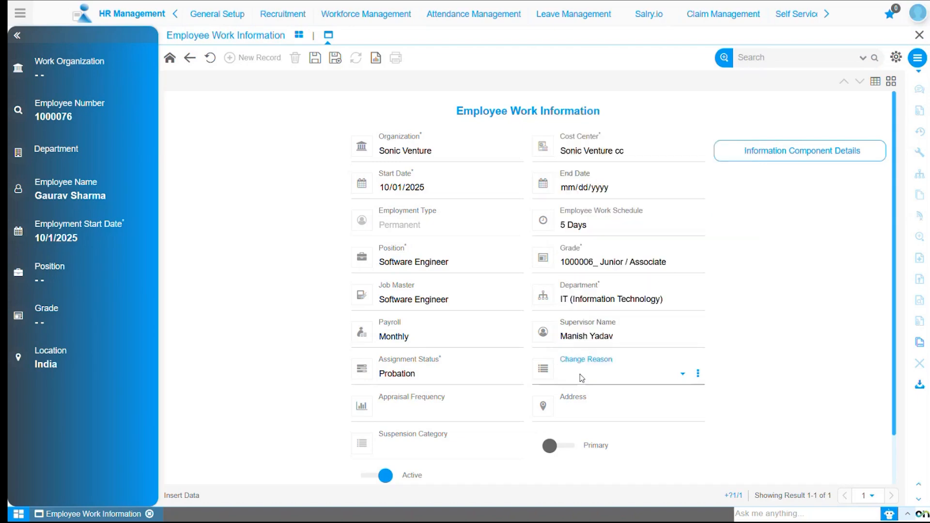
Set the appraisal frequency to Quarterly and begin the employee's work address with India as the country.
{"action": "left_click", "coordinate": [402, 418]}
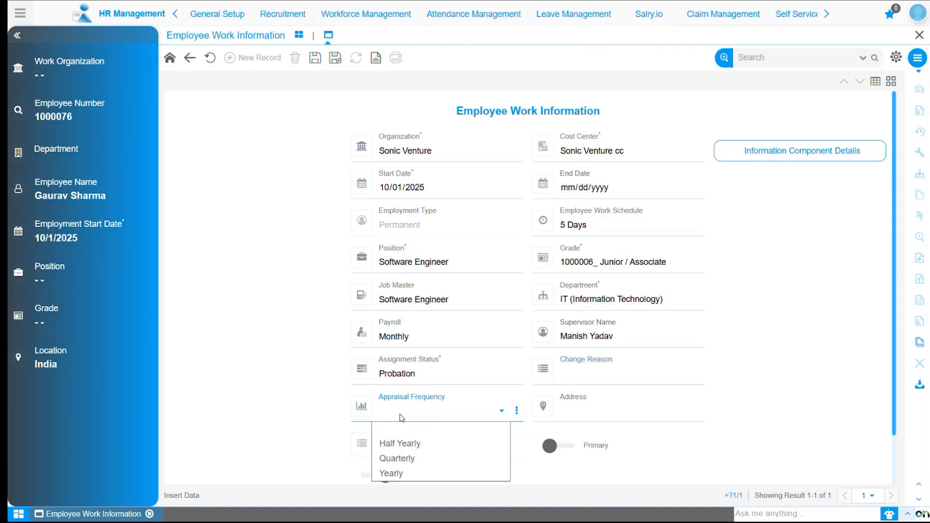
{"action": "left_click", "coordinate": [403, 458]}
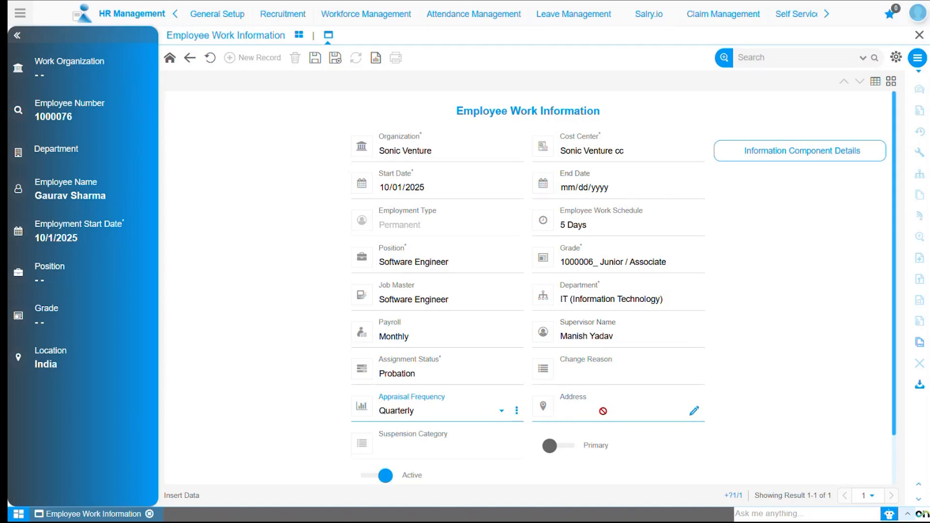
{"action": "left_click", "coordinate": [695, 412]}
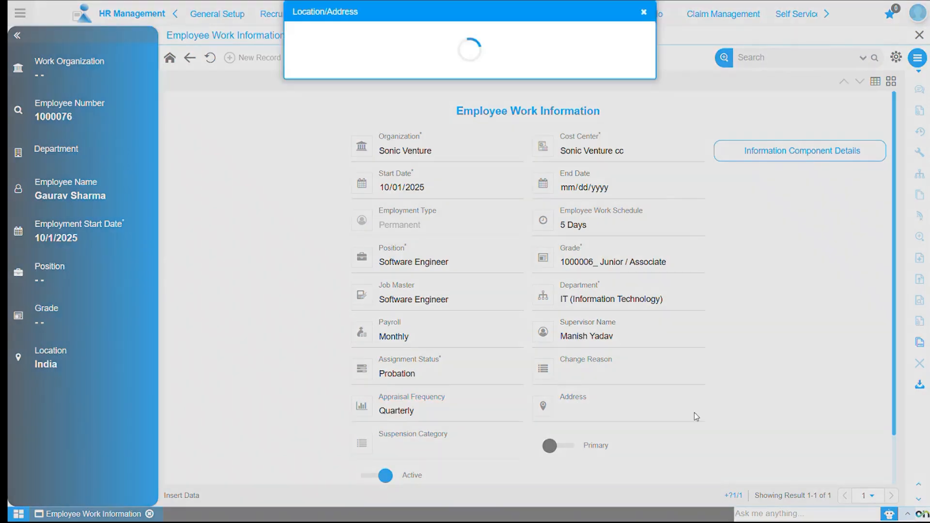
{"action": "type", "text": "India"}
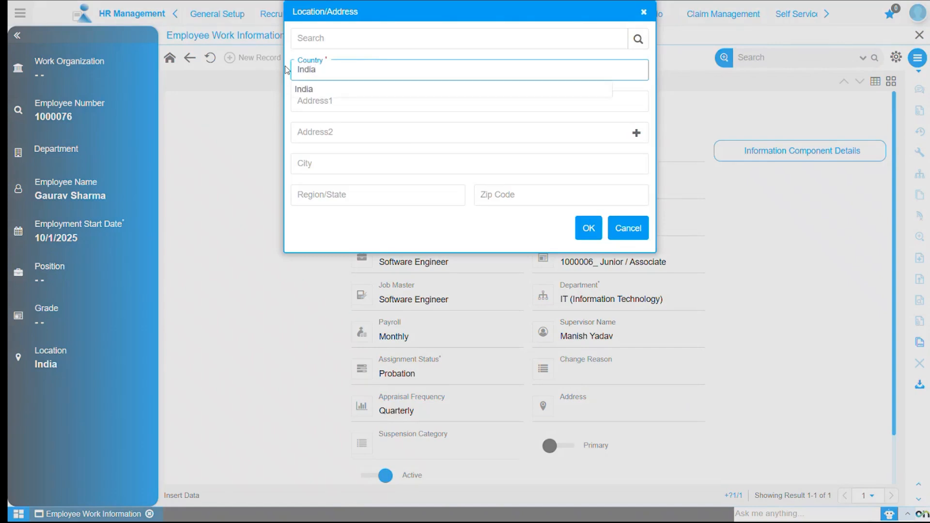
{"action": "left_click", "coordinate": [297, 88]}
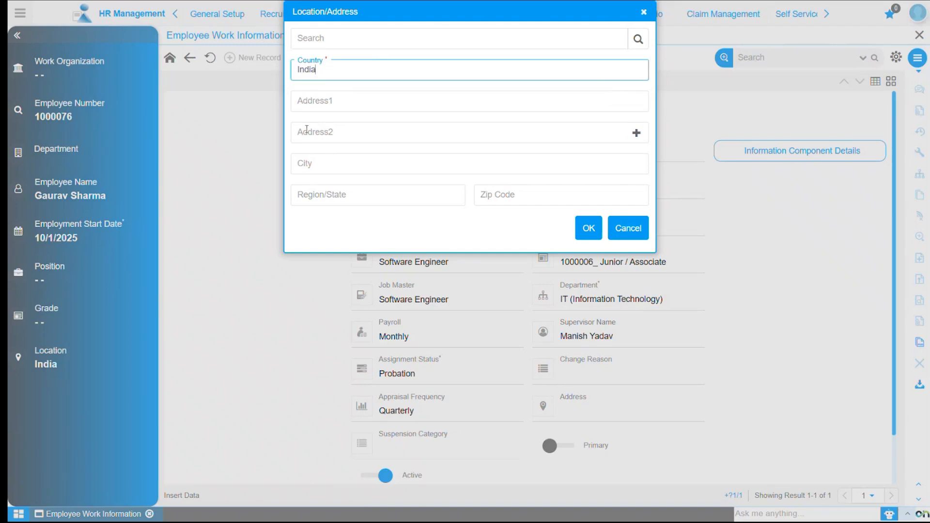
Complete the work address with both address lines, the city, region/state and zip code, and apply it to the record.
{"action": "left_click", "coordinate": [329, 161]}
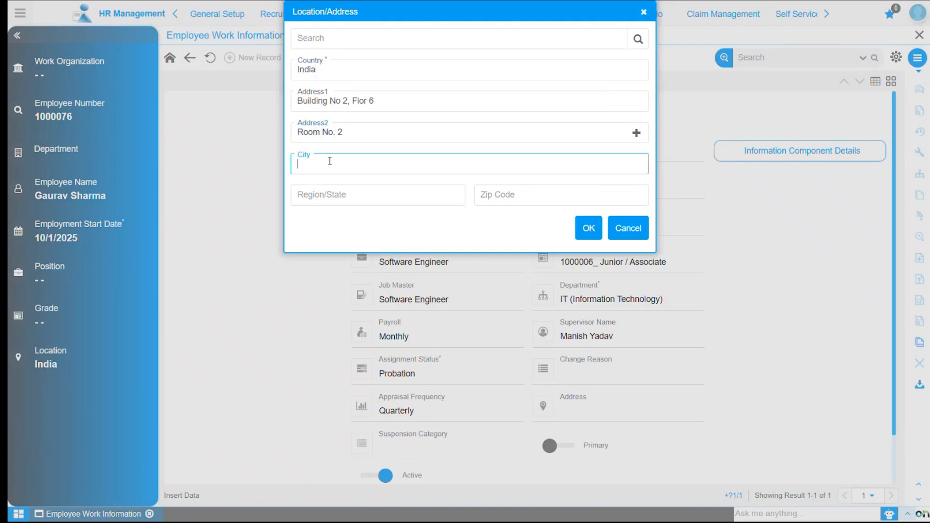
{"action": "type", "text": "Chandigarh"}
{"action": "left_click", "coordinate": [329, 195]}
{"action": "type", "text": "Chandigarh"}
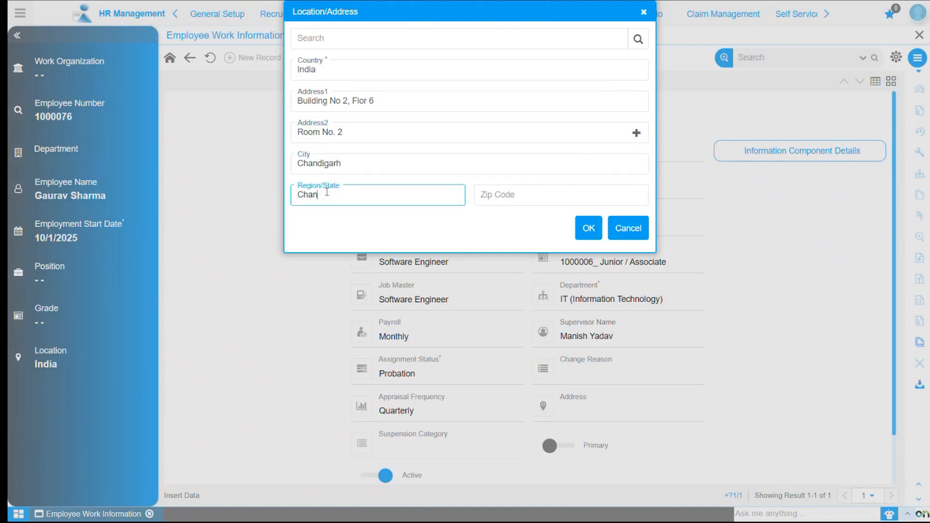
{"action": "left_click", "coordinate": [329, 221]}
{"action": "left_click", "coordinate": [516, 195]}
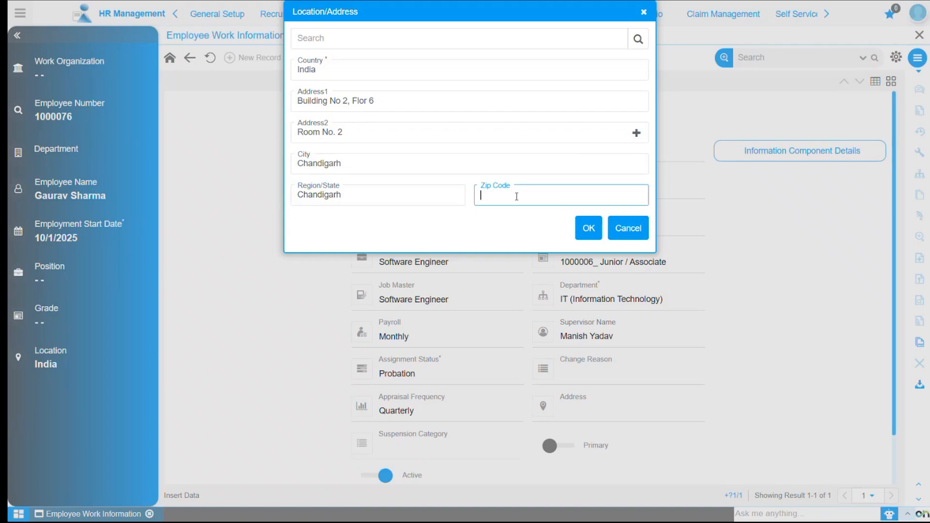
{"action": "type", "text": "125687"}
{"action": "left_click", "coordinate": [589, 230]}
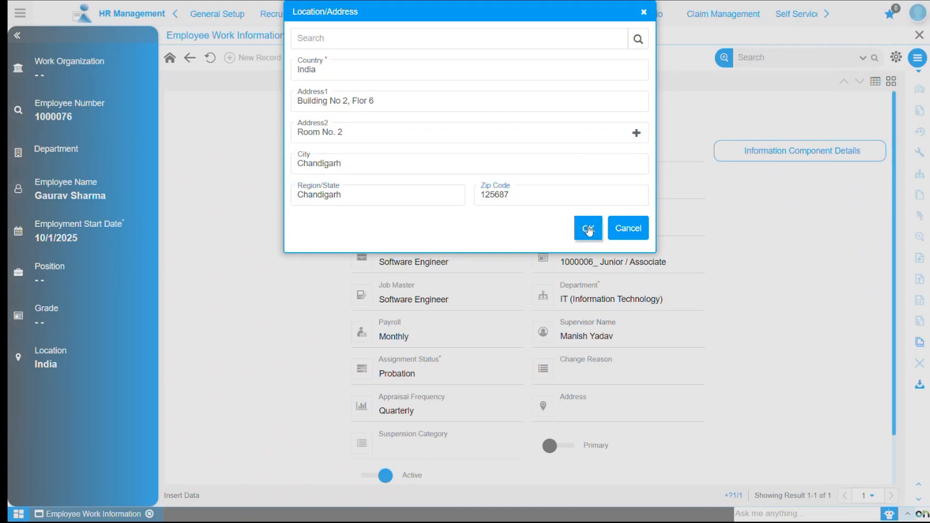
Mark the record as Primary and fill in the additional information with Work at Home Yes, country India and region Delhi.
{"action": "scroll", "coordinate": [435, 391], "scroll_direction": "down", "scroll_amount": 1}
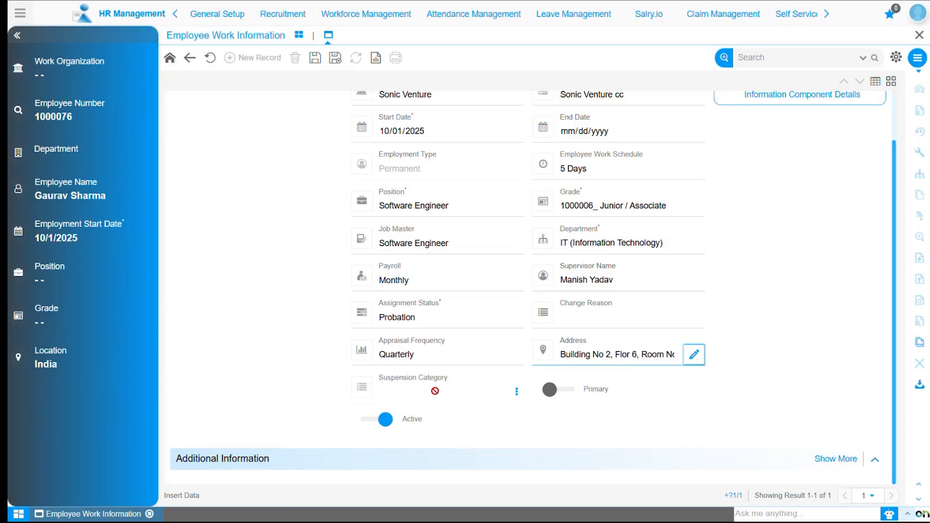
{"action": "left_click", "coordinate": [572, 391]}
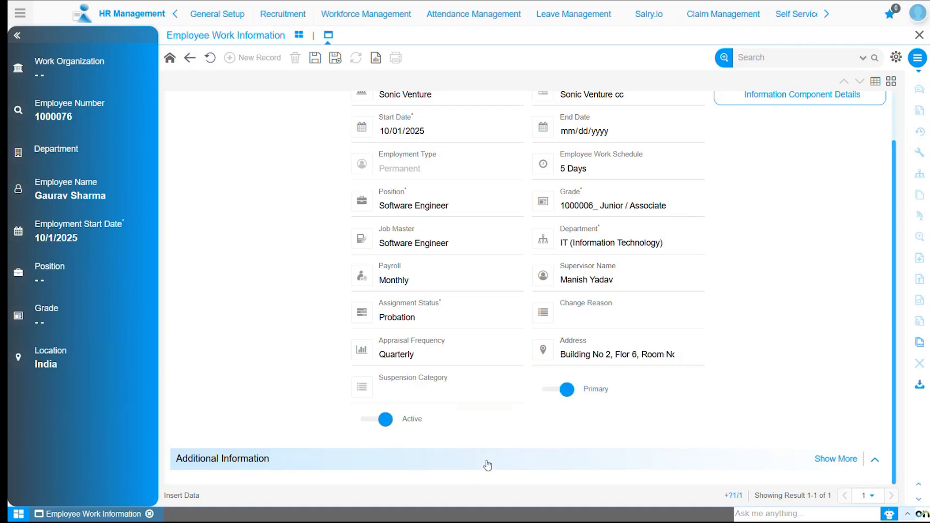
{"action": "left_click", "coordinate": [488, 465]}
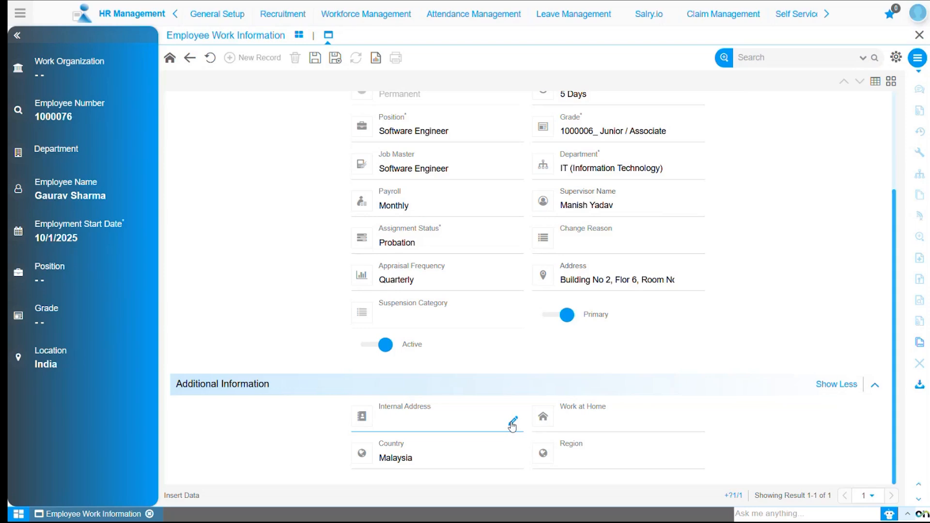
{"action": "left_click", "coordinate": [615, 423]}
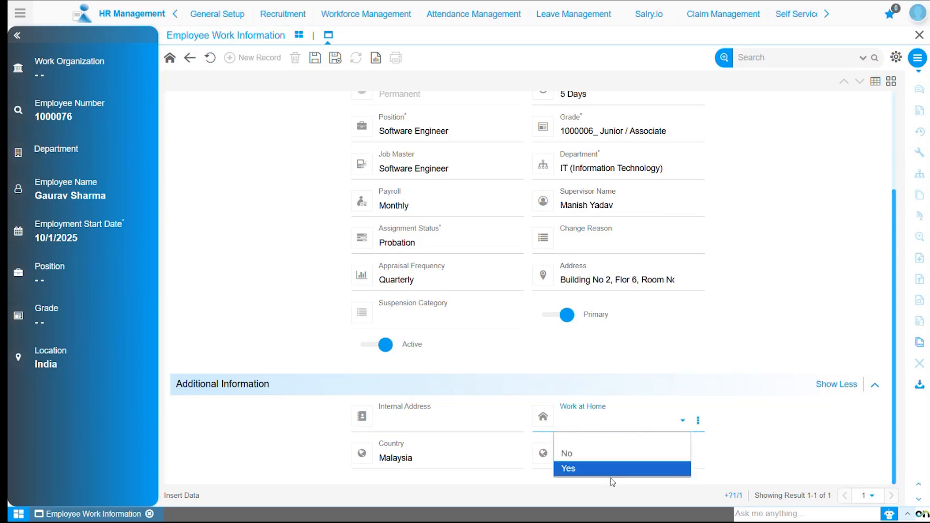
{"action": "left_click", "coordinate": [577, 467]}
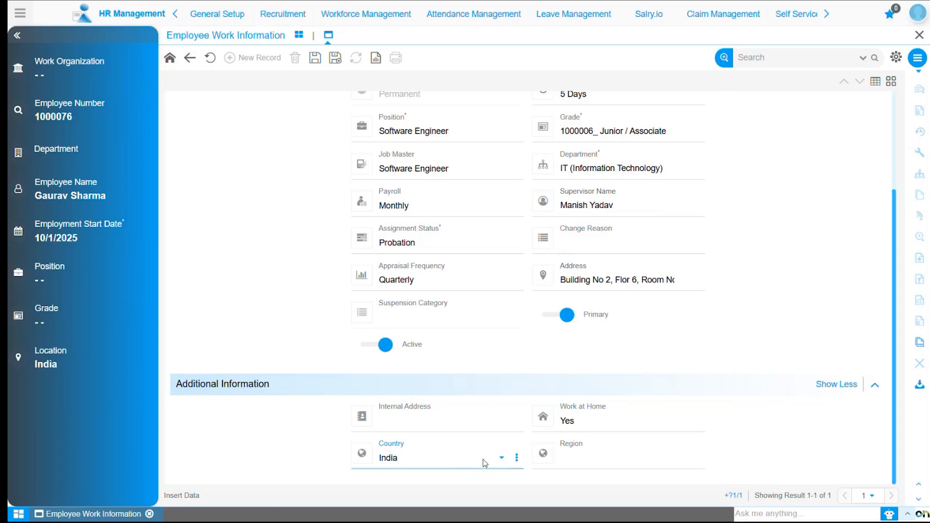
{"action": "left_click", "coordinate": [601, 461]}
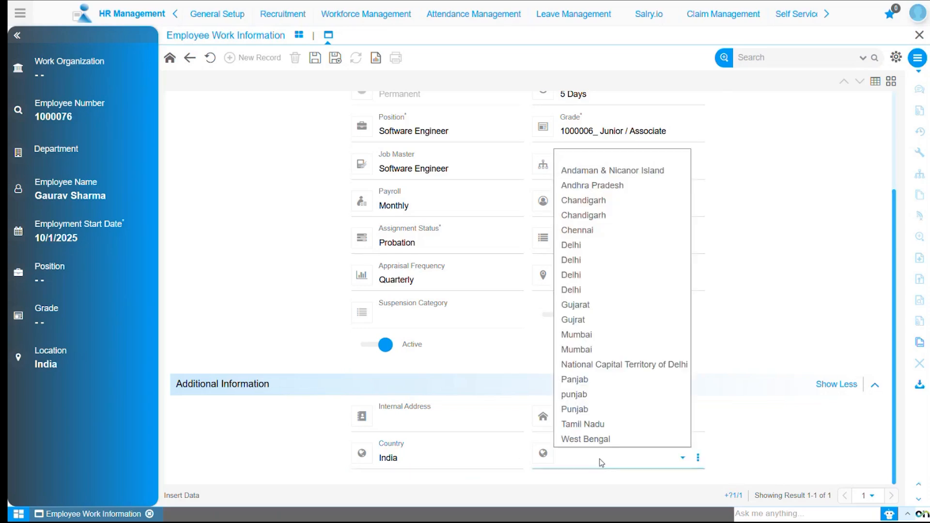
{"action": "left_click", "coordinate": [604, 290]}
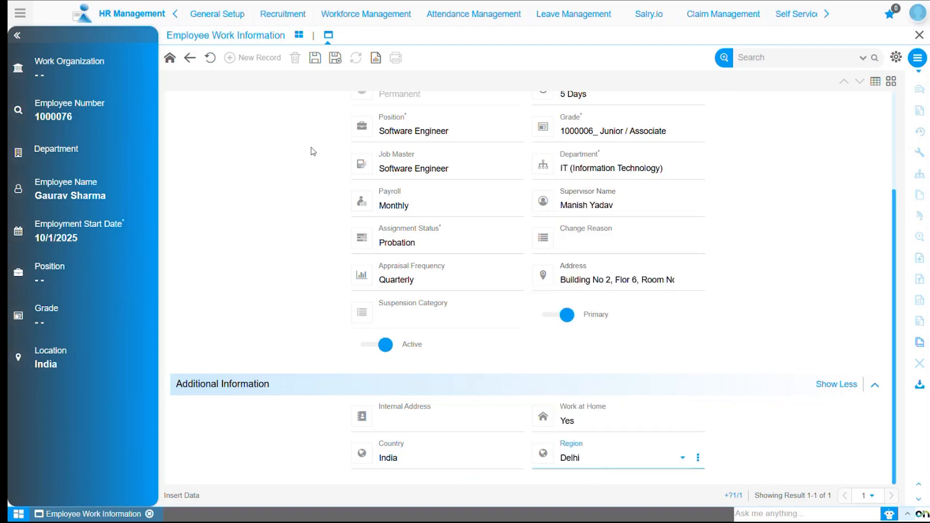
Save the employee work information record with the version effective immediately.
{"action": "left_click", "coordinate": [316, 58]}
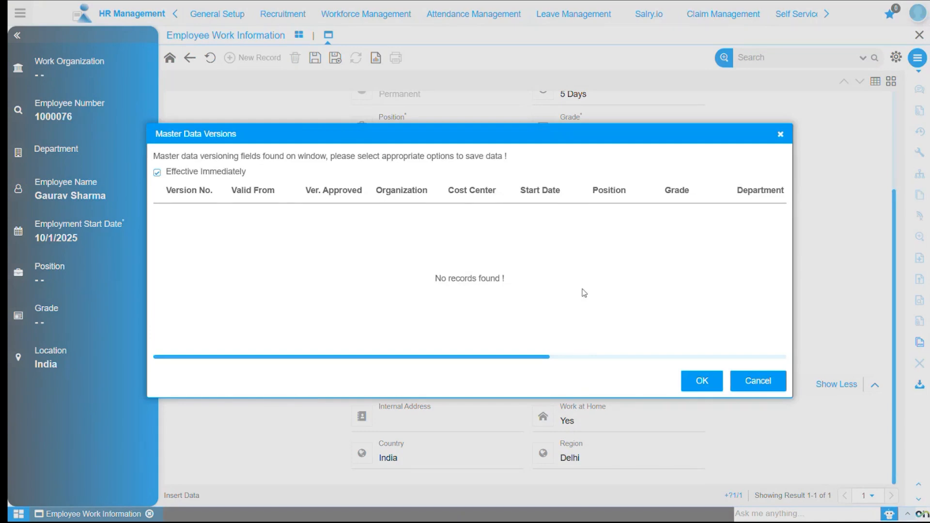
{"action": "left_click", "coordinate": [704, 382]}
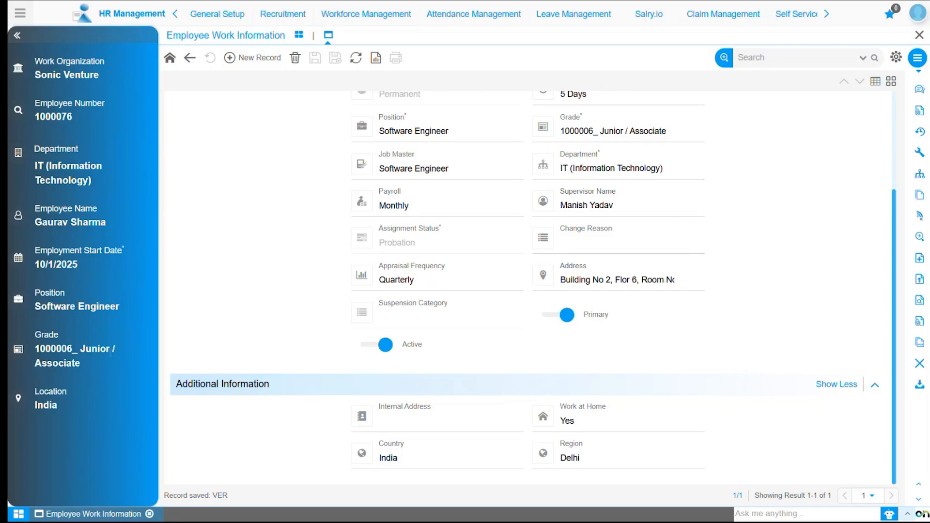
{"action": "scroll", "coordinate": [344, 293], "scroll_direction": "up", "scroll_amount": 3}
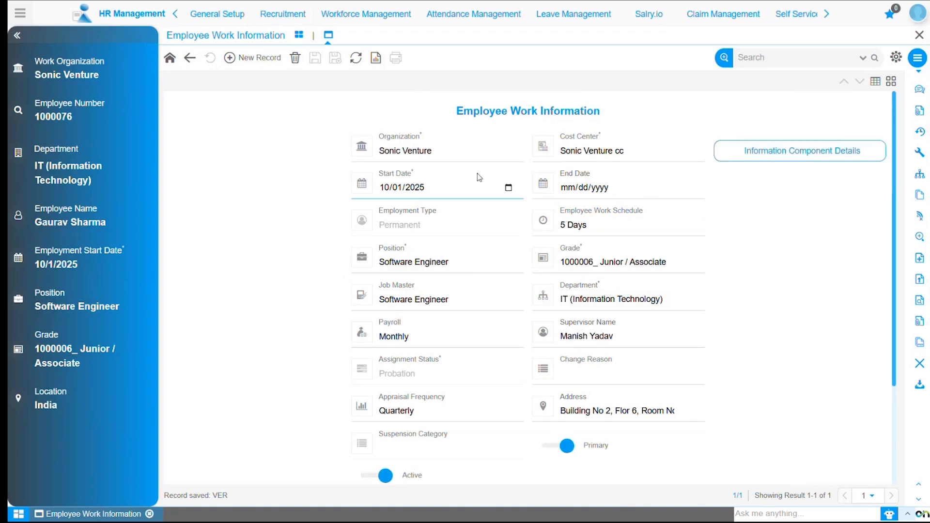
Open the same employee's work information in Employee Work Information(Payroll) from the employees without payroll components.
{"action": "left_click", "coordinate": [345, 19]}
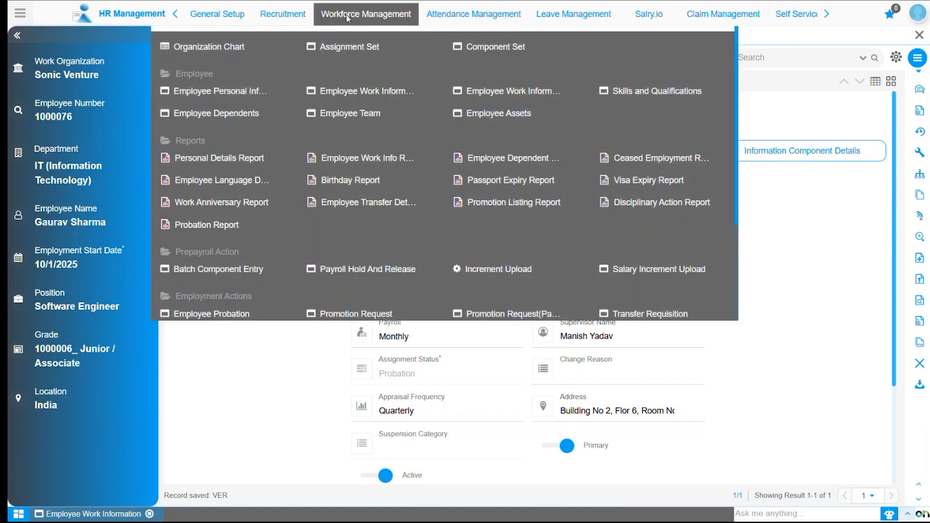
{"action": "left_click", "coordinate": [504, 92]}
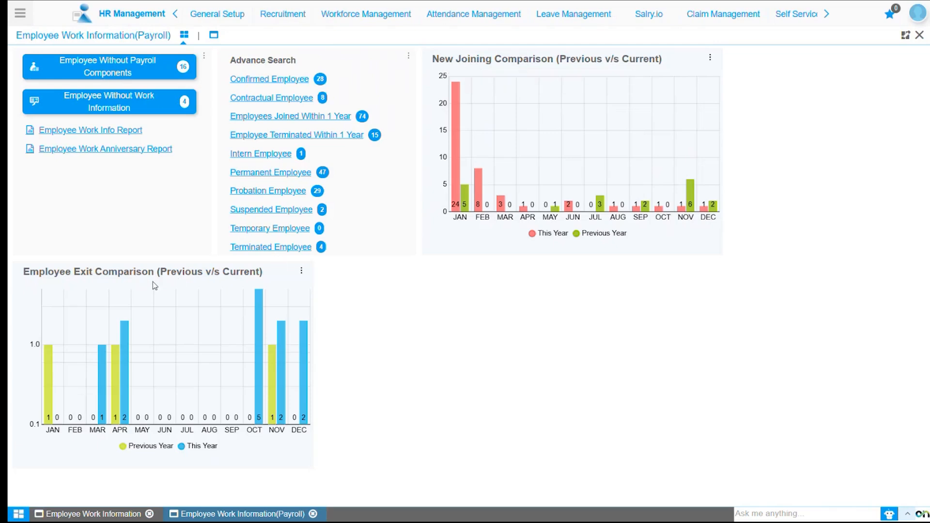
{"action": "left_click", "coordinate": [100, 69]}
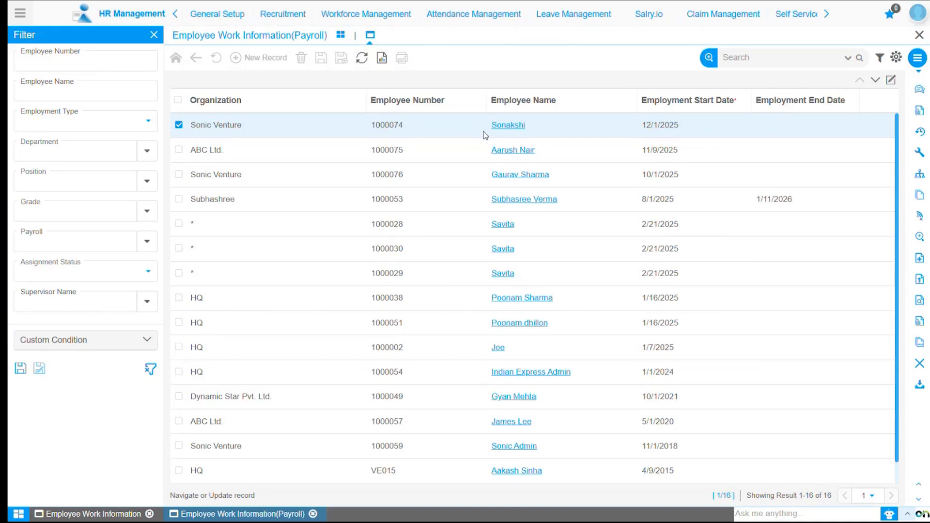
{"action": "left_click", "coordinate": [526, 179]}
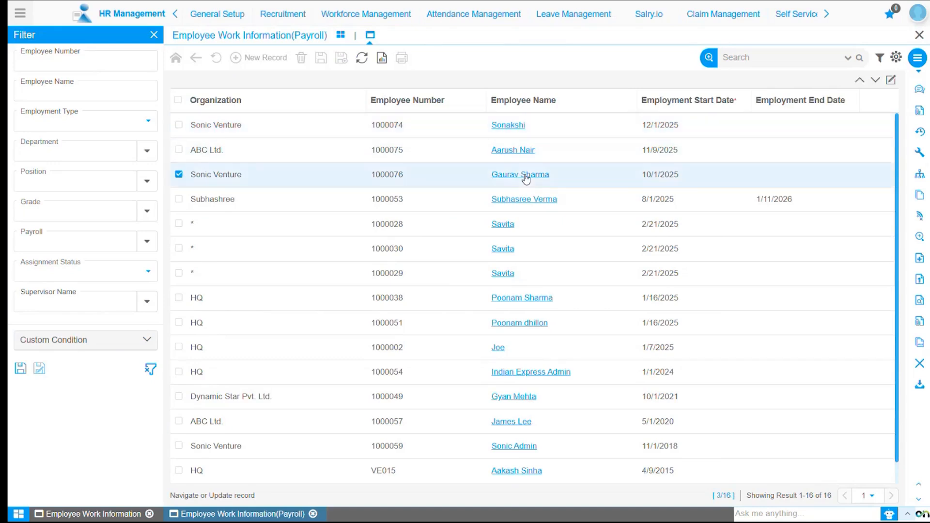
{"action": "left_click", "coordinate": [526, 178]}
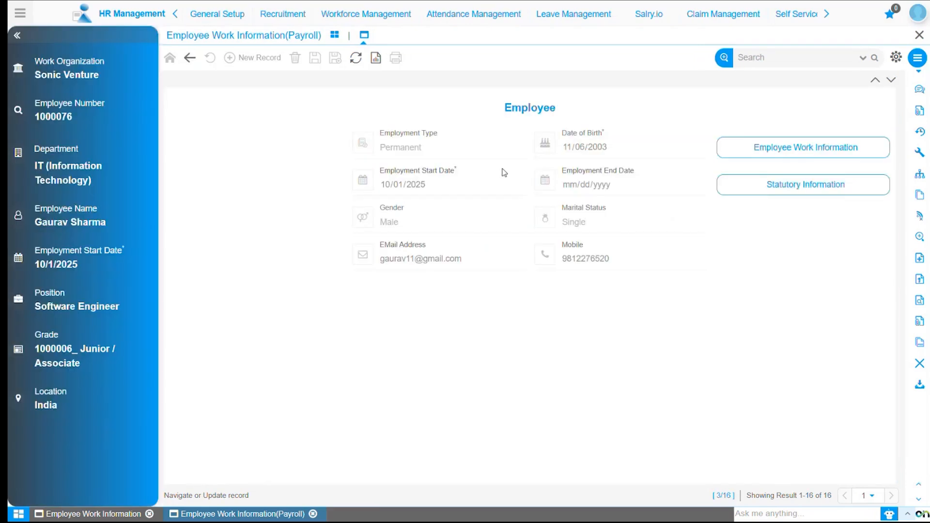
{"action": "left_click", "coordinate": [788, 151]}
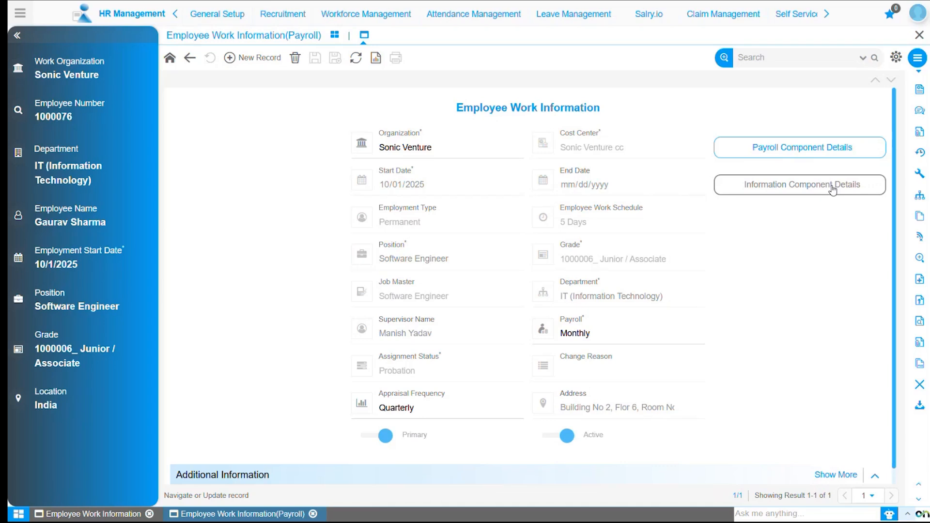
{"action": "left_click", "coordinate": [827, 146]}
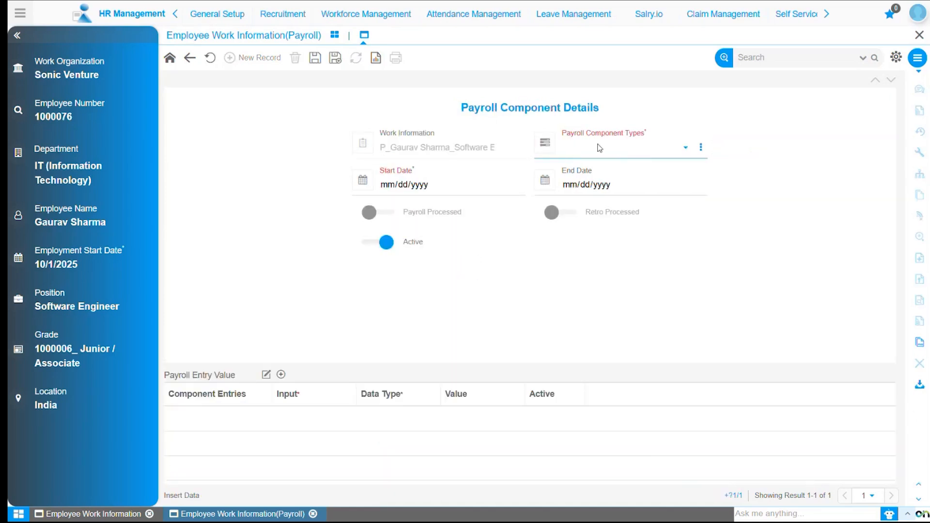
{"action": "left_click", "coordinate": [600, 148]}
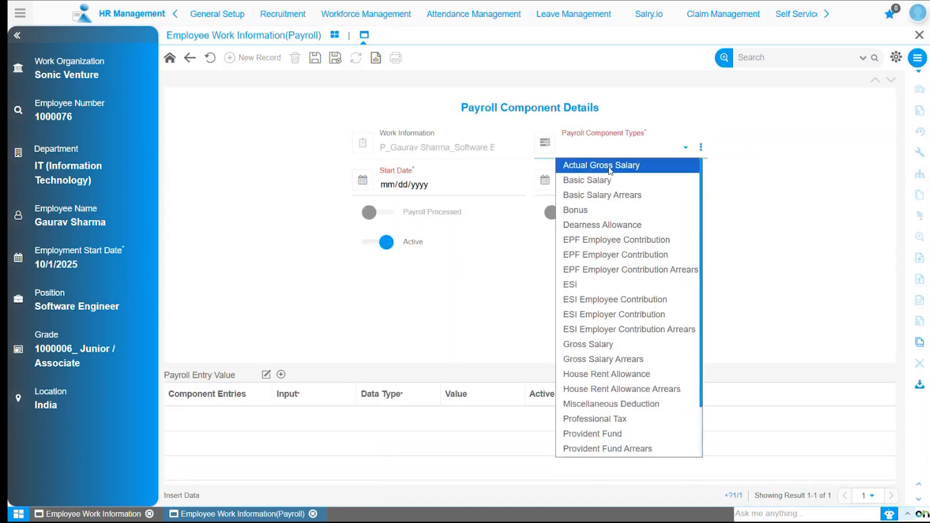
{"action": "left_click", "coordinate": [610, 165]}
{"action": "left_click", "coordinate": [395, 186]}
{"action": "type", "text": "01/"}
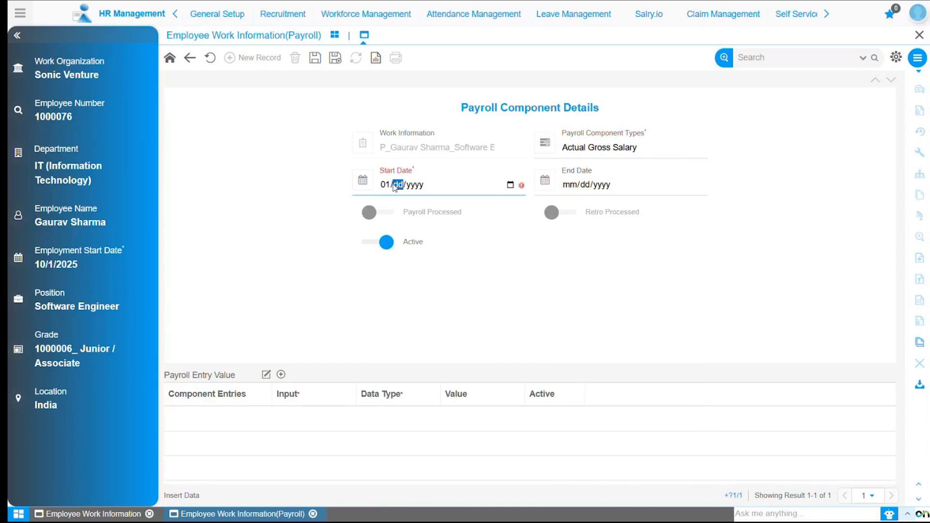
{"action": "type", "text": "01/2021"}
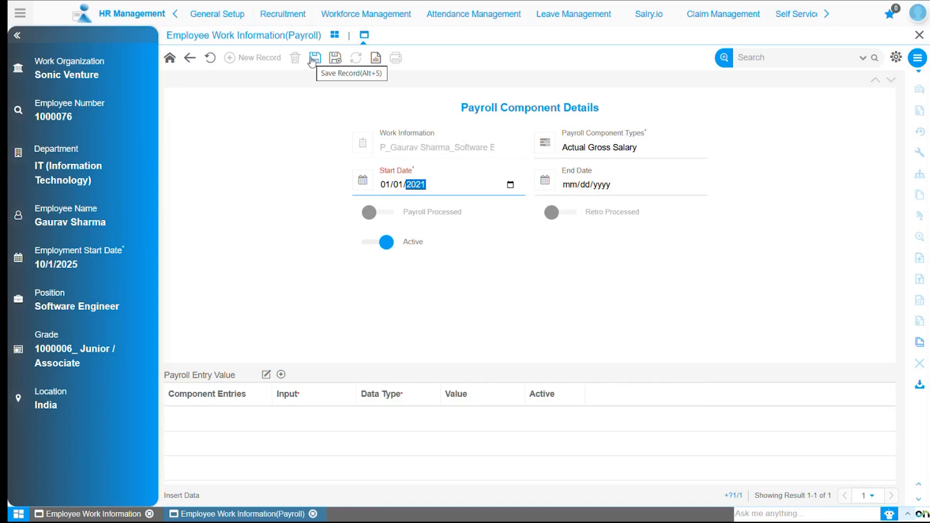
{"action": "left_click", "coordinate": [211, 59]}
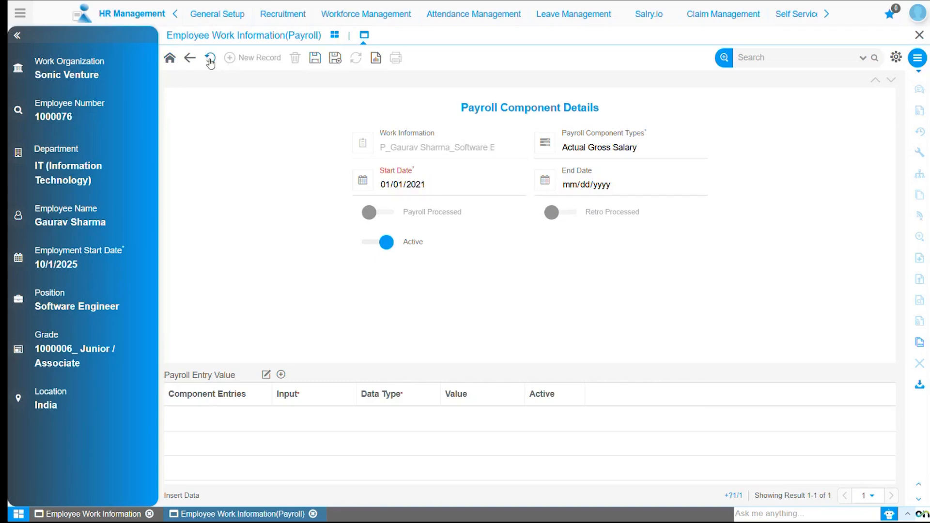
{"action": "left_click", "coordinate": [189, 57]}
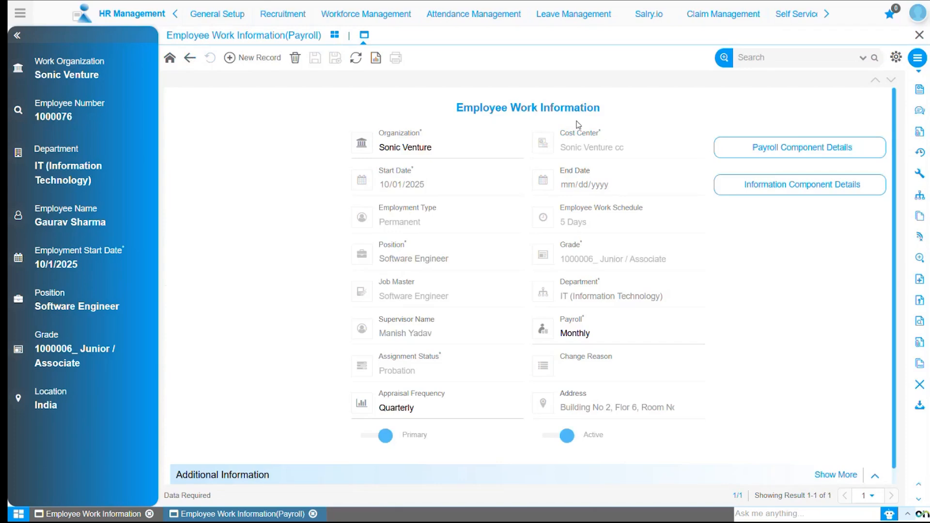
Generate the element entries for the employee's payroll work information and read through the list of saved component entries.
{"action": "left_click", "coordinate": [917, 64]}
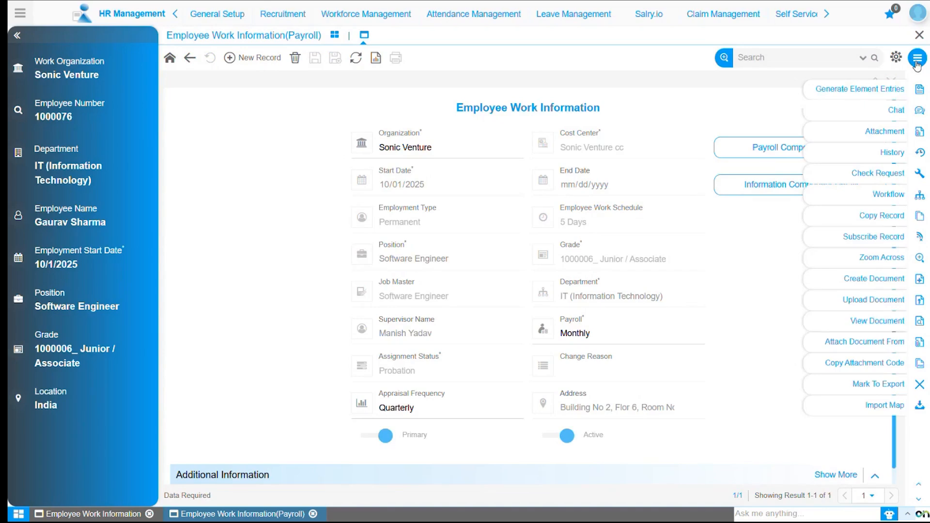
{"action": "left_click", "coordinate": [865, 90]}
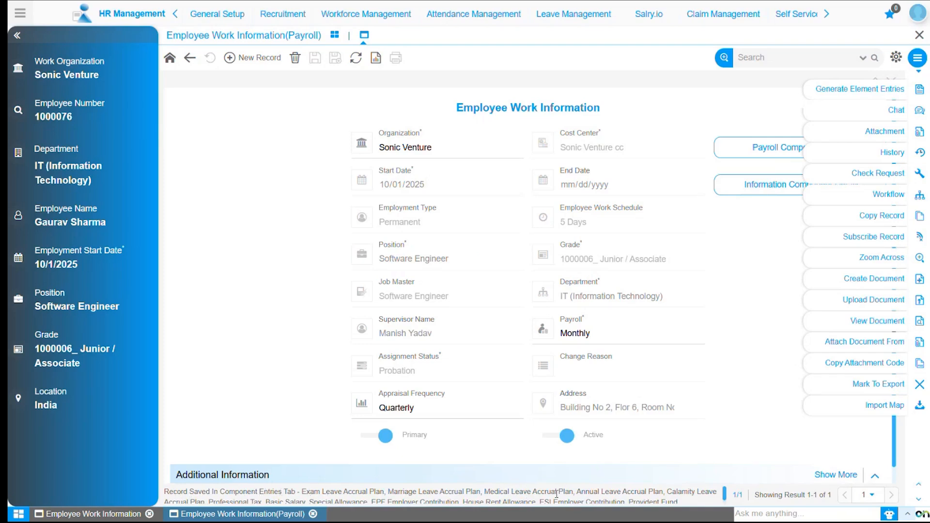
{"action": "scroll", "coordinate": [561, 494], "scroll_direction": "down", "scroll_amount": 1}
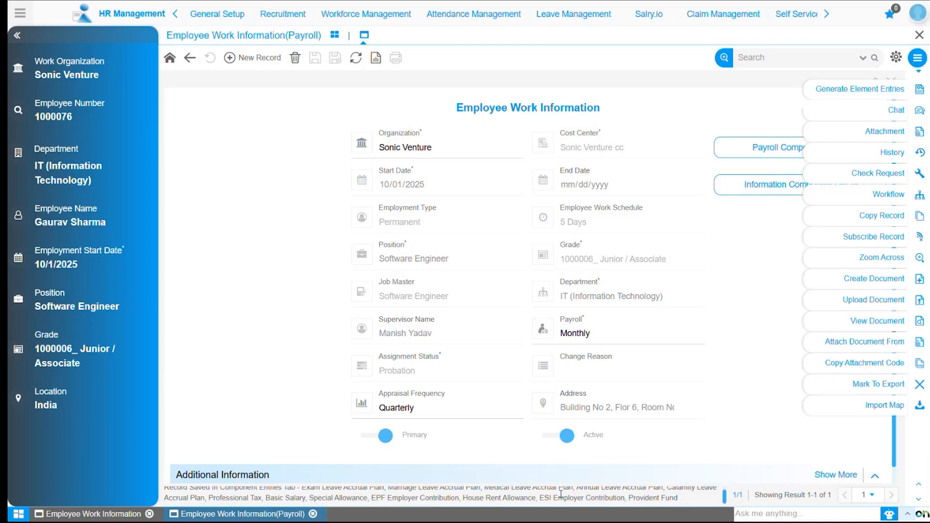
{"action": "left_click", "coordinate": [918, 57]}
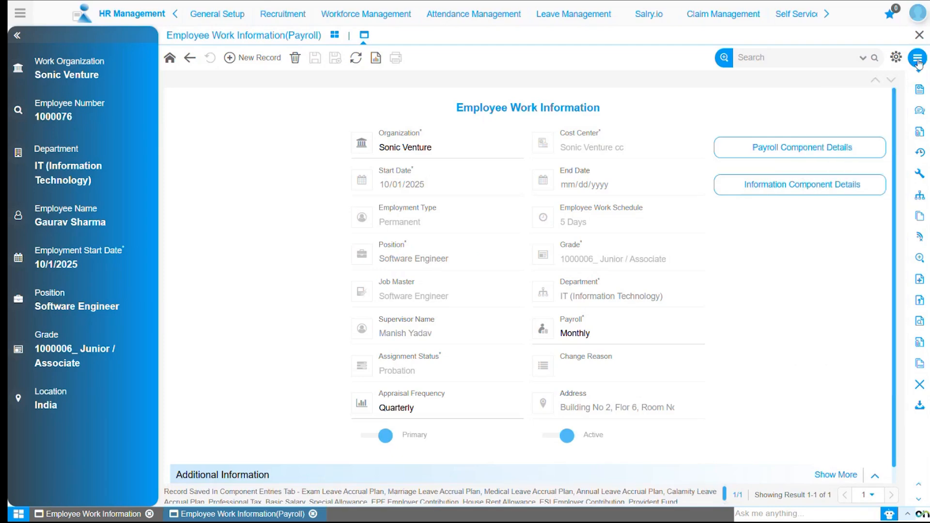
Review the employee's payroll component details, examine the Professional Tax component, and return to the work information record.
{"action": "left_click", "coordinate": [812, 154]}
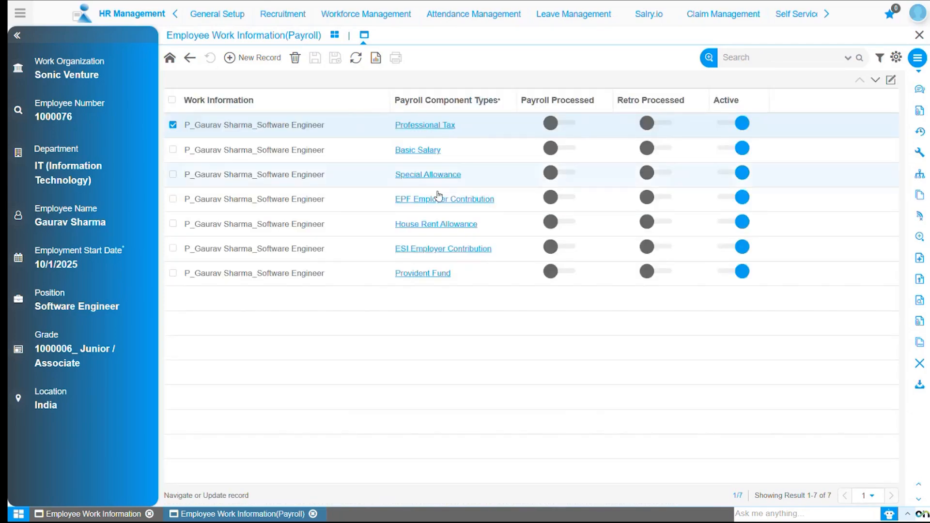
{"action": "left_click", "coordinate": [432, 129]}
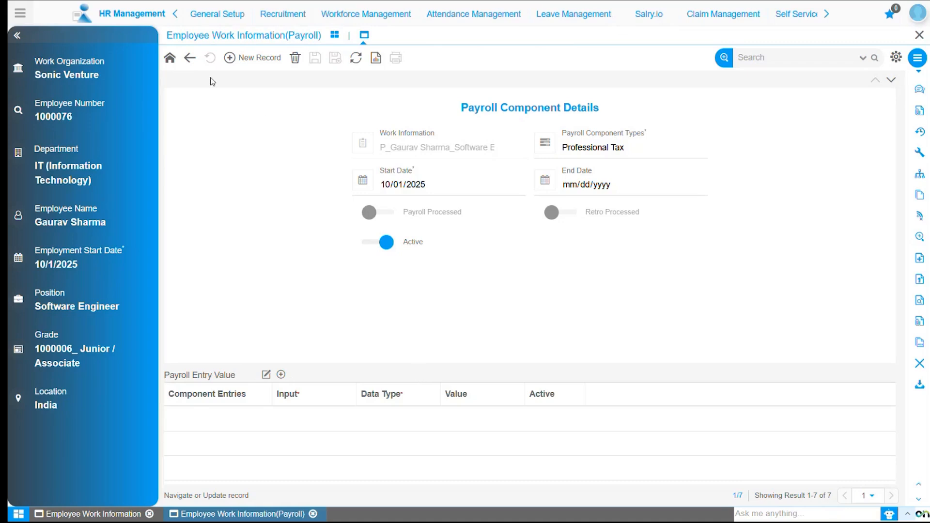
{"action": "left_click", "coordinate": [190, 58]}
{"action": "left_click", "coordinate": [190, 57]}
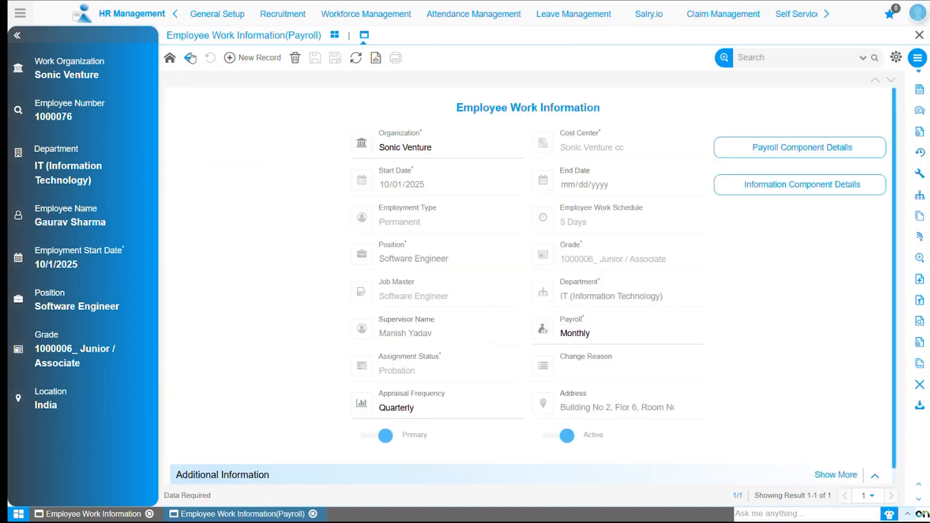
Review the employee's information component details, examine the Marriage Leave Accrual Plan, and return to the work information record.
{"action": "left_click", "coordinate": [756, 192]}
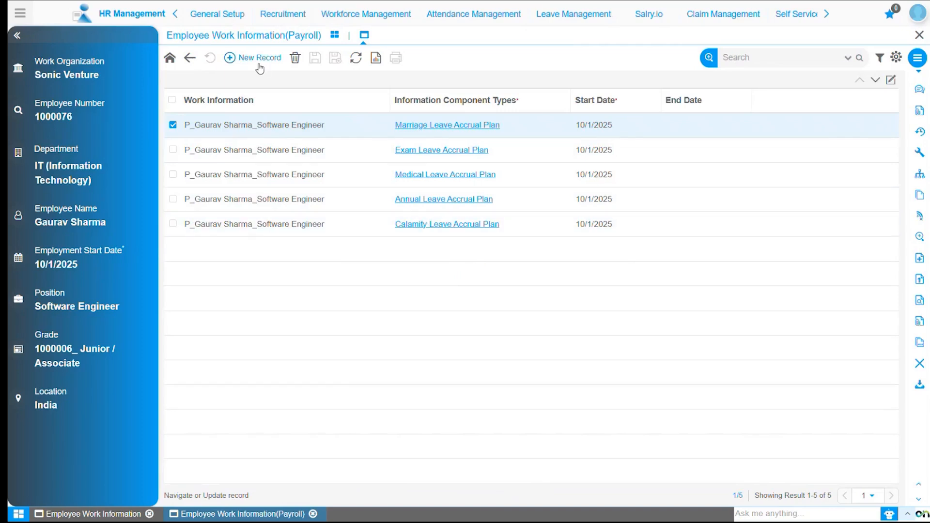
{"action": "left_click", "coordinate": [486, 126]}
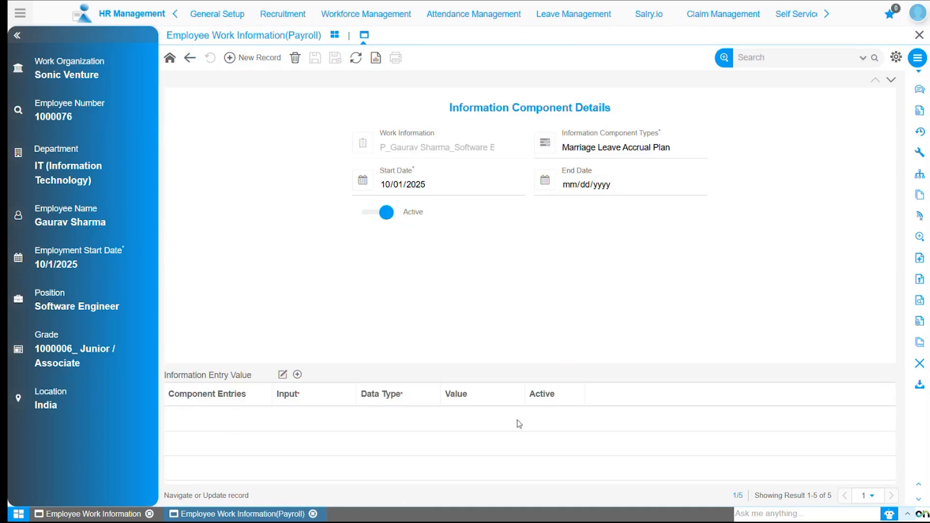
{"action": "left_click", "coordinate": [191, 58]}
{"action": "left_click", "coordinate": [191, 59]}
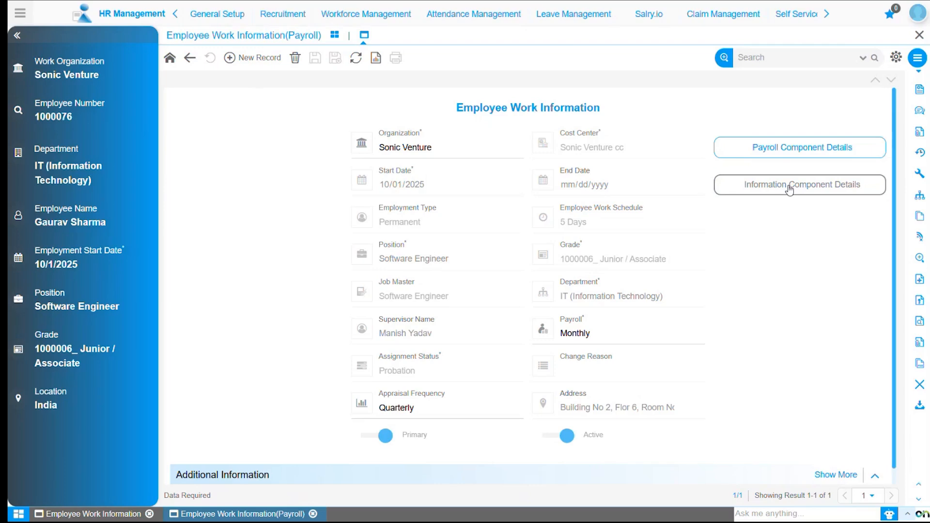
Open the employee's Statutory Information, enable Contributing To EPF, and enter the EPF number and UAN number.
{"action": "left_click", "coordinate": [189, 58]}
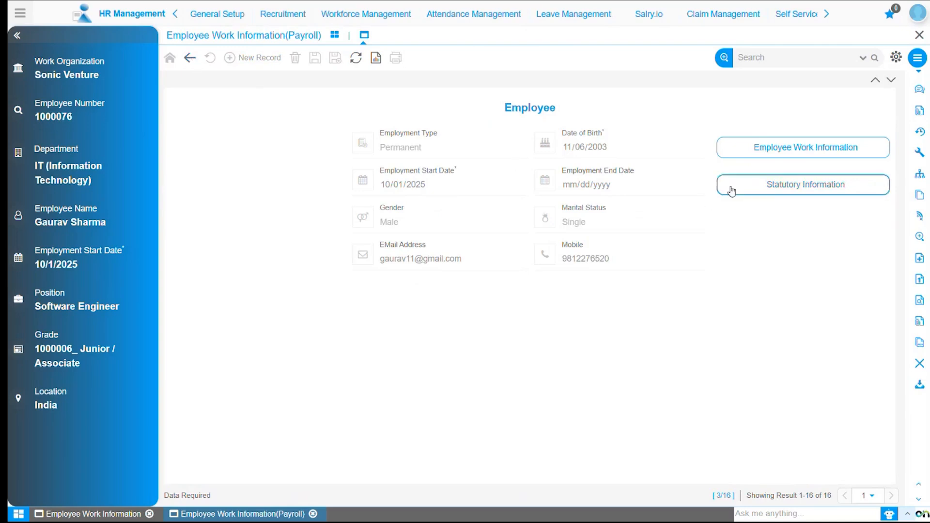
{"action": "left_click", "coordinate": [822, 192]}
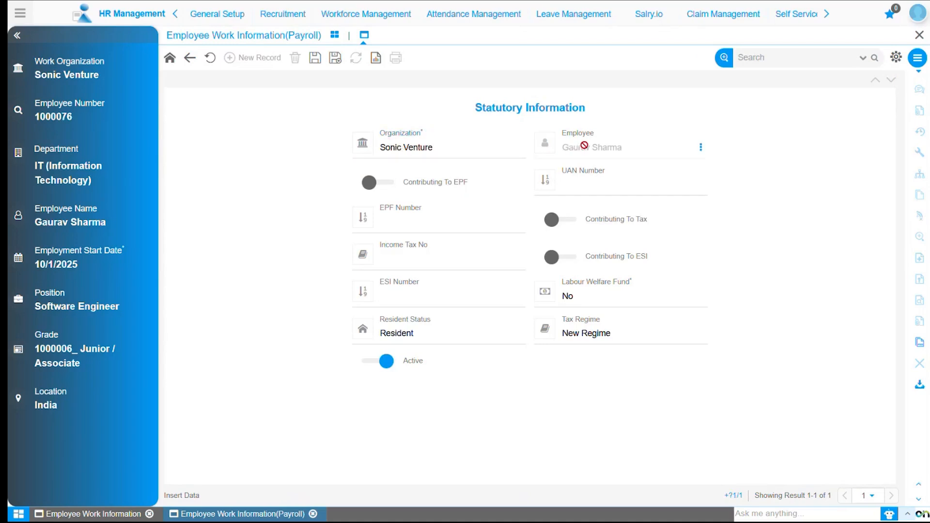
{"action": "left_click", "coordinate": [387, 187]}
{"action": "left_click", "coordinate": [379, 225]}
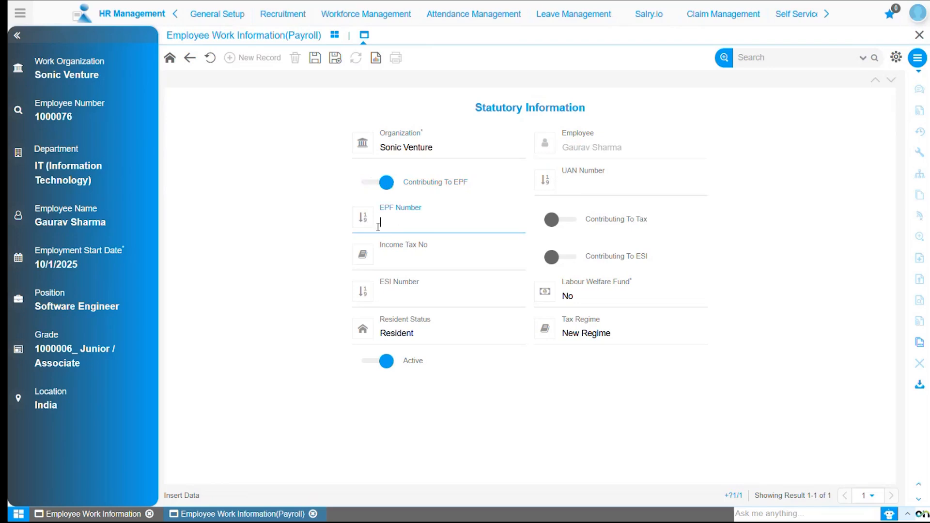
{"action": "left_click", "coordinate": [587, 185]}
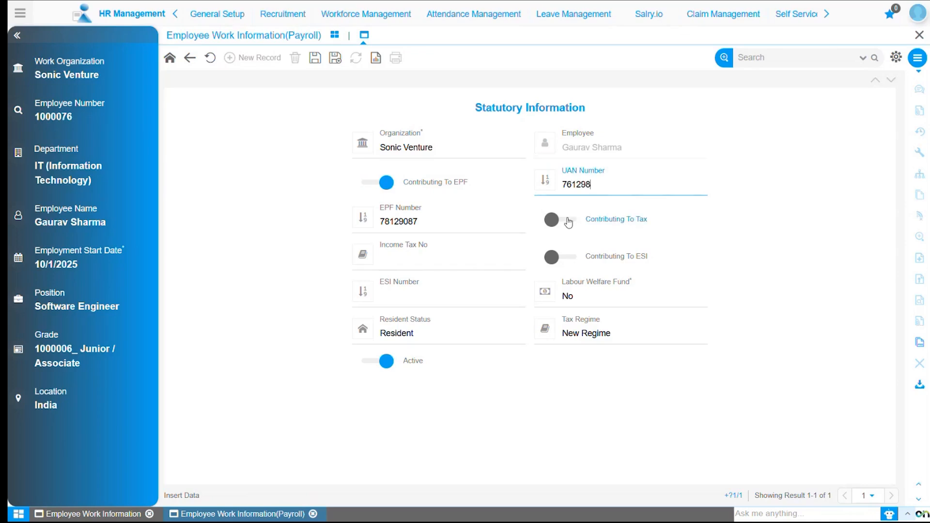
Enable Contributing To Tax and Contributing To ESI, and enter the employee's income tax number and ESI number.
{"action": "left_click", "coordinate": [569, 221]}
{"action": "left_click", "coordinate": [405, 253]}
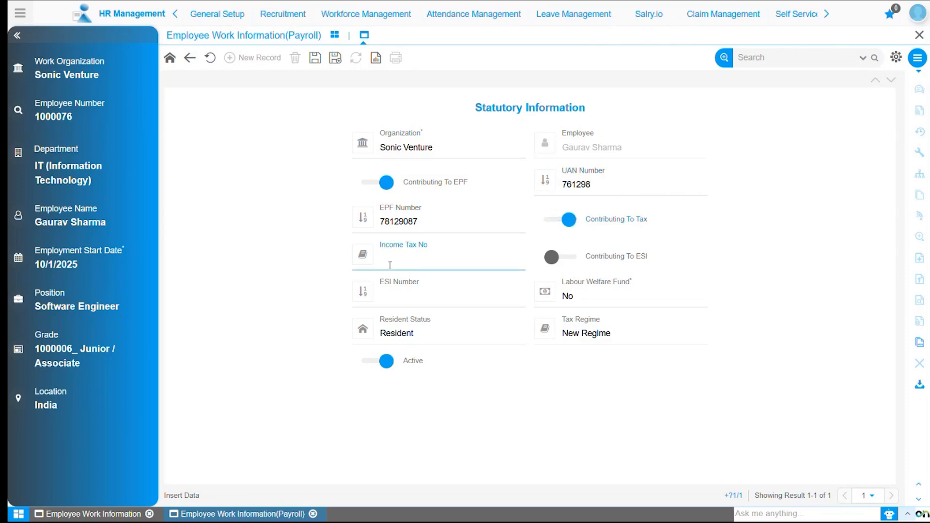
{"action": "type", "text": "i87165"}
{"action": "left_click", "coordinate": [566, 262]}
{"action": "left_click", "coordinate": [401, 300]}
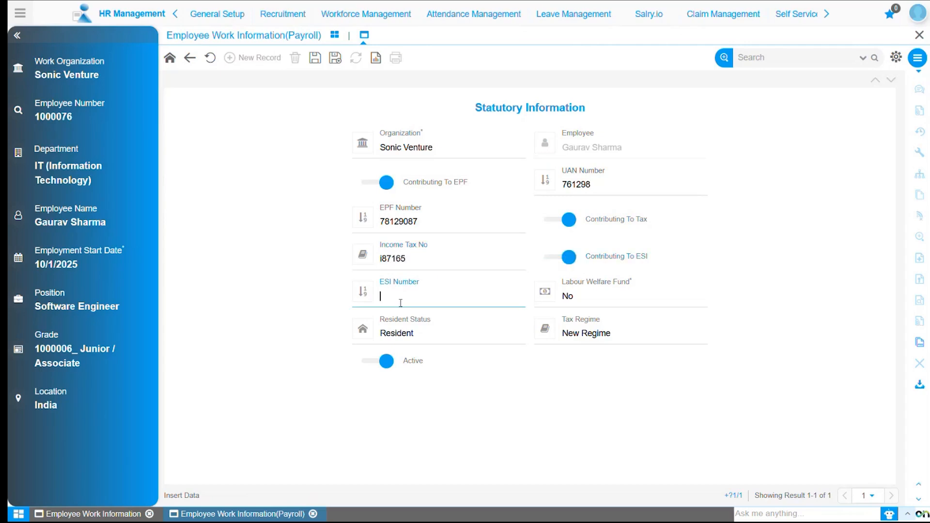
{"action": "type", "text": "76120987"}
Keep Labour Welfare Fund as No, Resident Status as Resident and Tax Regime as New Regime, and save the statutory record.
{"action": "left_click", "coordinate": [586, 299]}
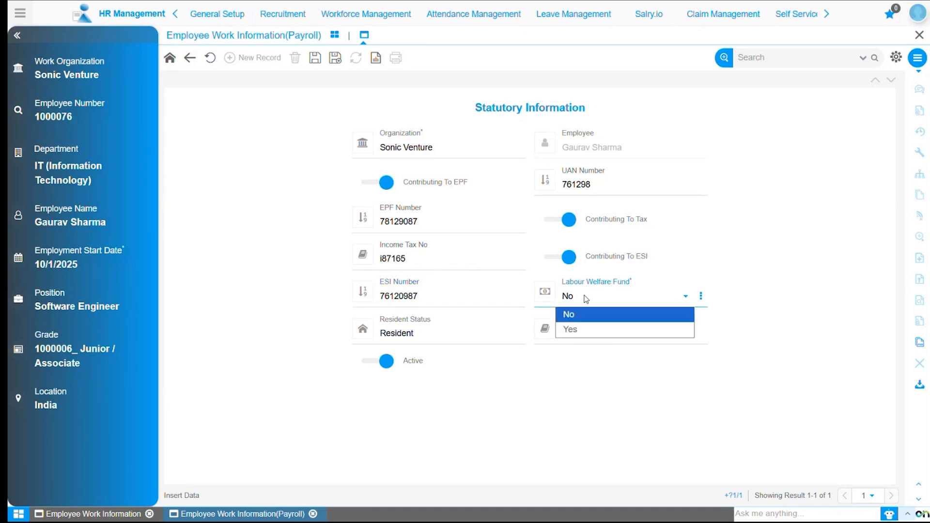
{"action": "left_click", "coordinate": [587, 299]}
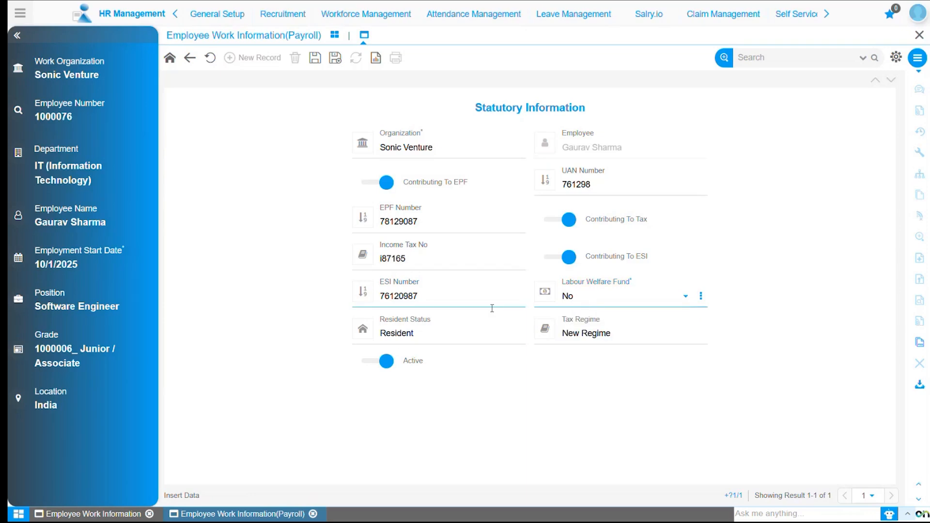
{"action": "left_click", "coordinate": [414, 335]}
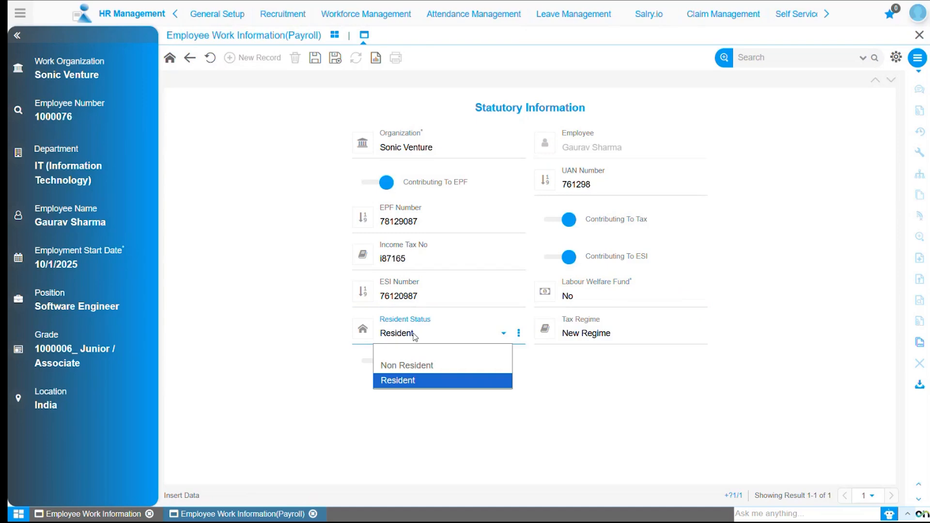
{"action": "left_click", "coordinate": [414, 336]}
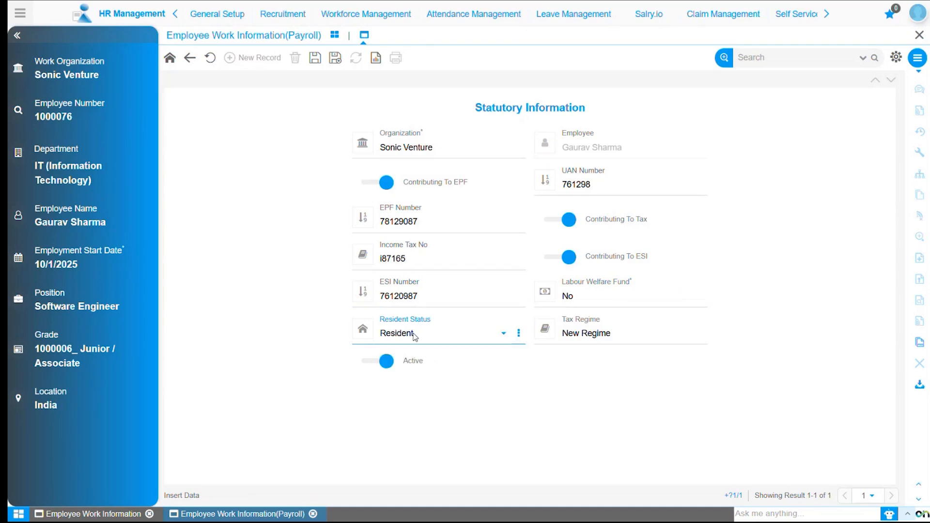
{"action": "left_click", "coordinate": [630, 337]}
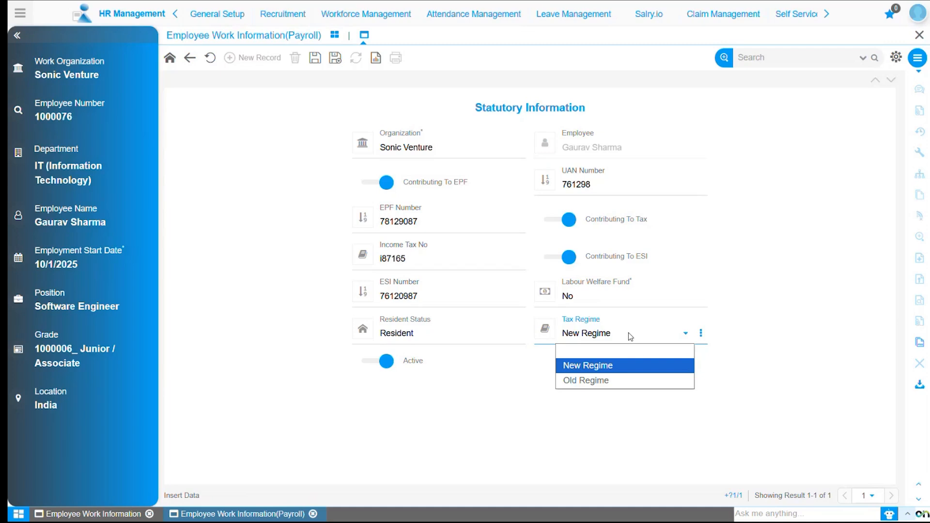
{"action": "left_click", "coordinate": [629, 333]}
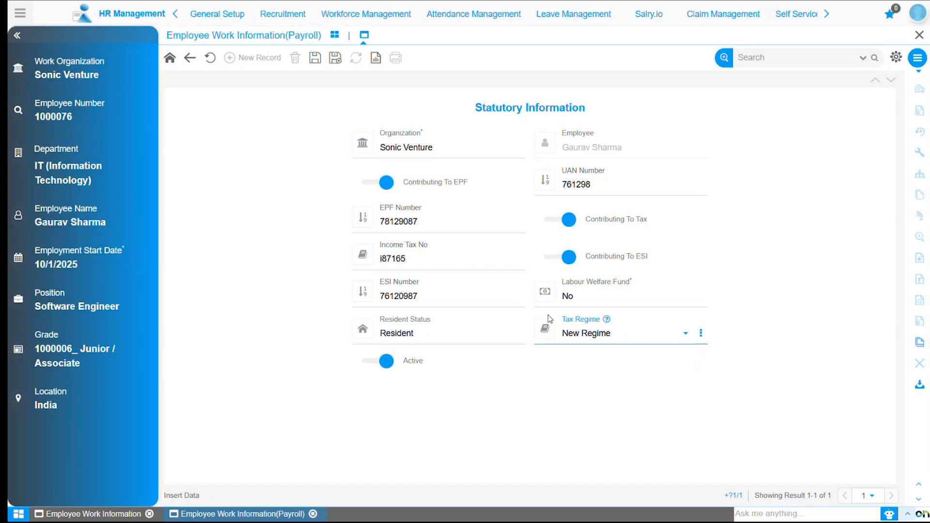
{"action": "left_click", "coordinate": [315, 59]}
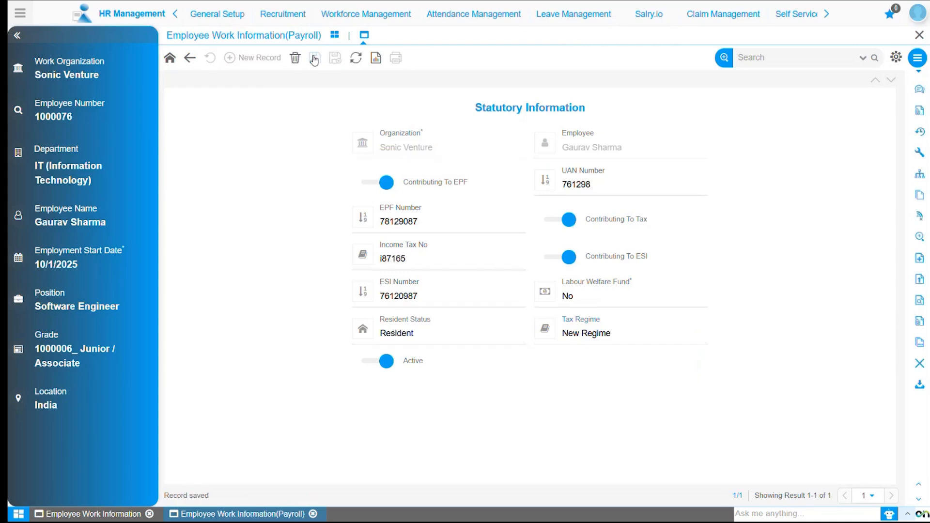
Return to the Employee Work Information(Payroll) dashboard and open the Employee Work Info Report.
{"action": "left_click", "coordinate": [189, 60]}
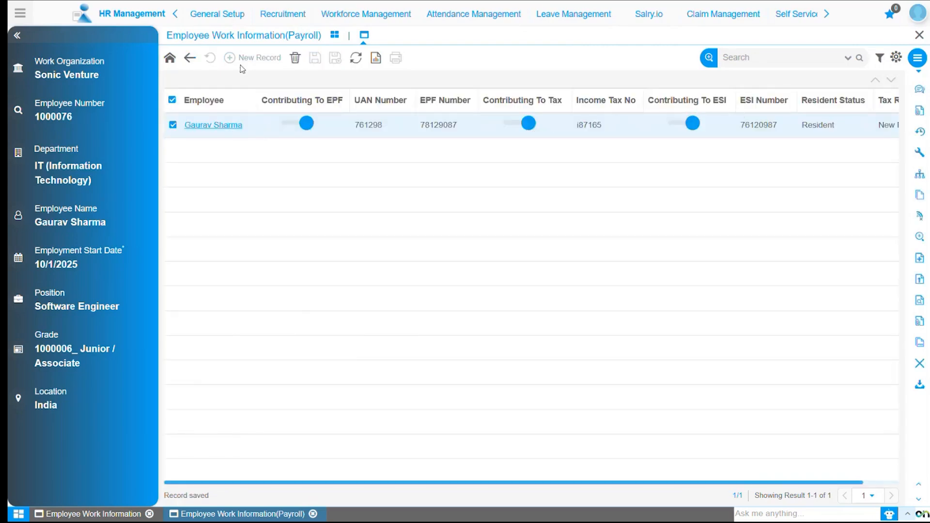
{"action": "left_click", "coordinate": [193, 60]}
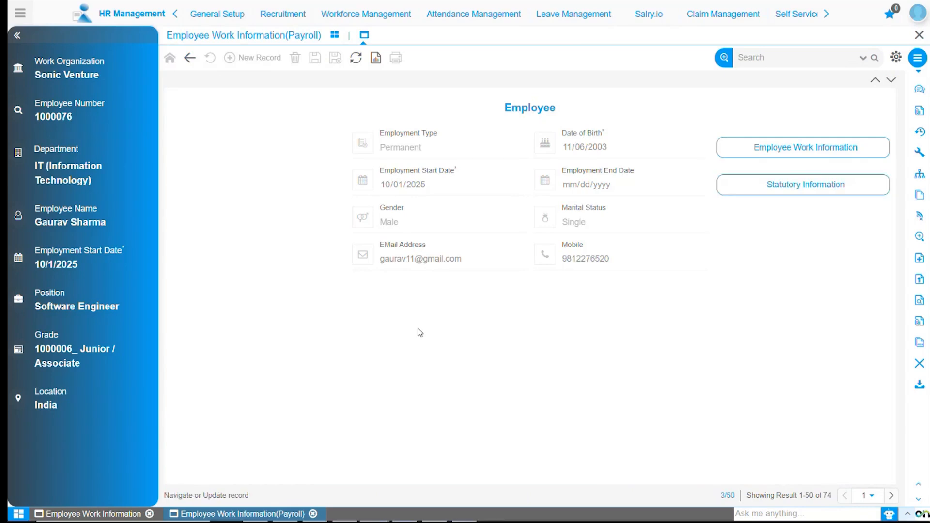
{"action": "left_click", "coordinate": [334, 37]}
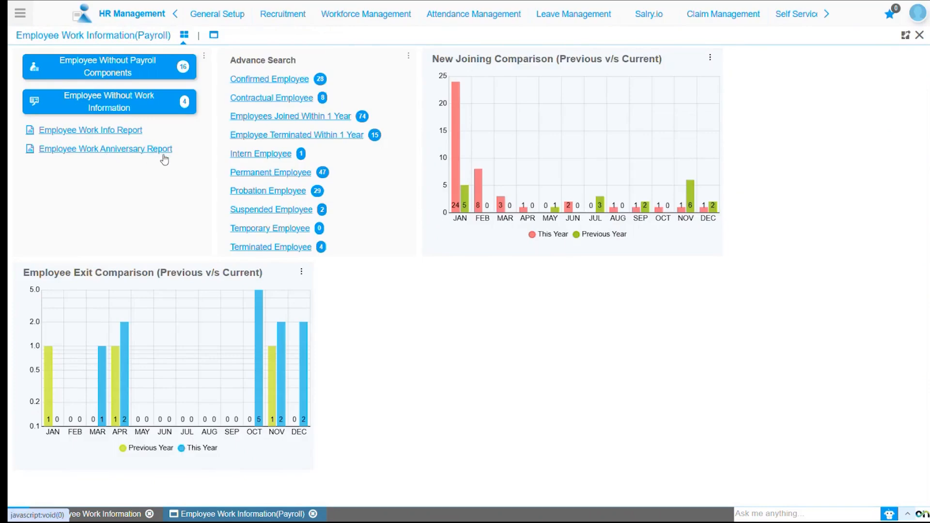
{"action": "left_click", "coordinate": [354, 16]}
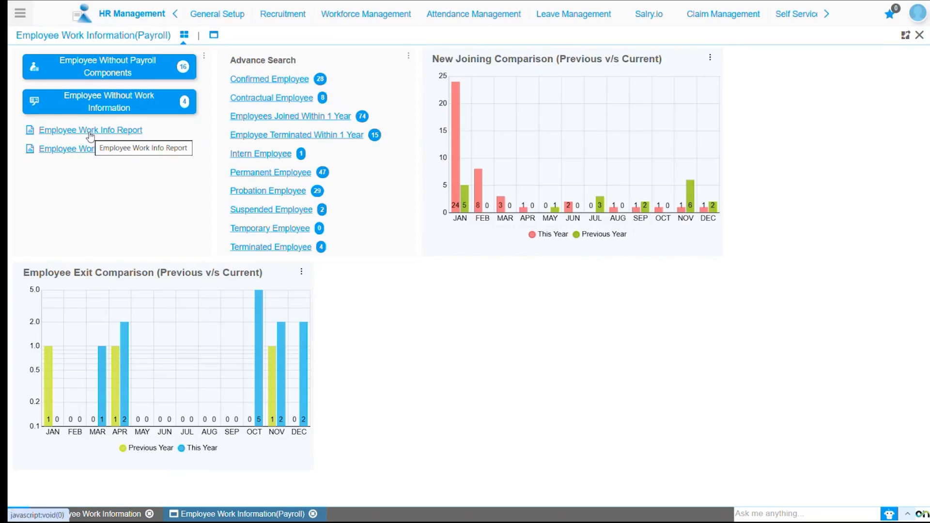
{"action": "left_click", "coordinate": [121, 130]}
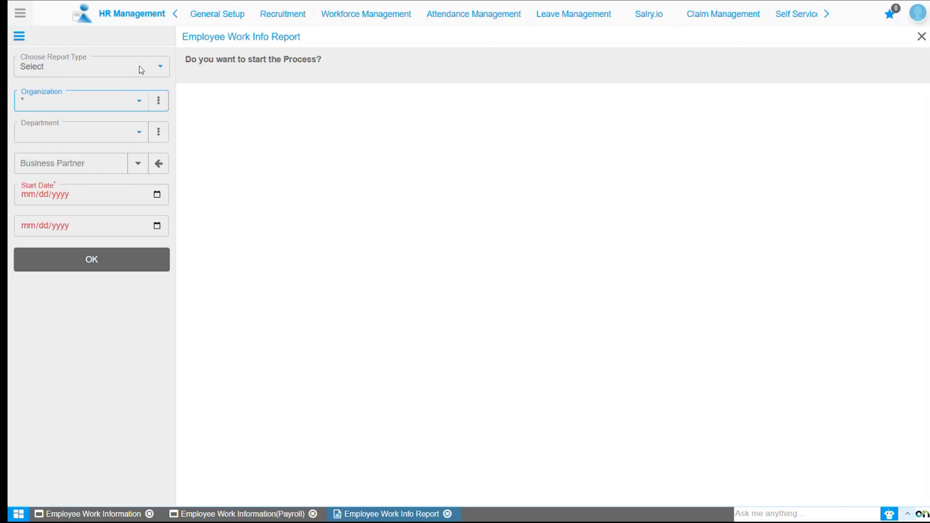
Check the available report types without choosing one, and set the report's Organization filter to blank.
{"action": "left_click", "coordinate": [141, 67]}
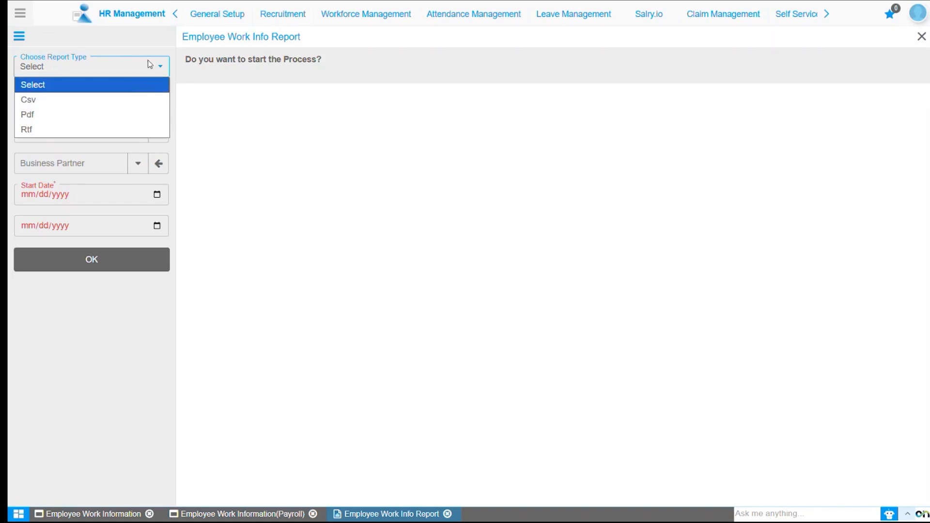
{"action": "left_click", "coordinate": [277, 123]}
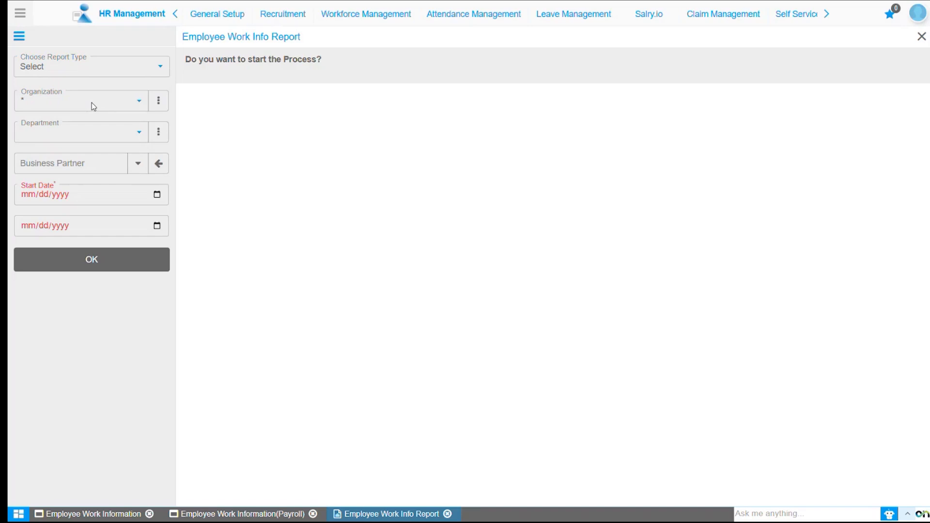
{"action": "left_click", "coordinate": [93, 106]}
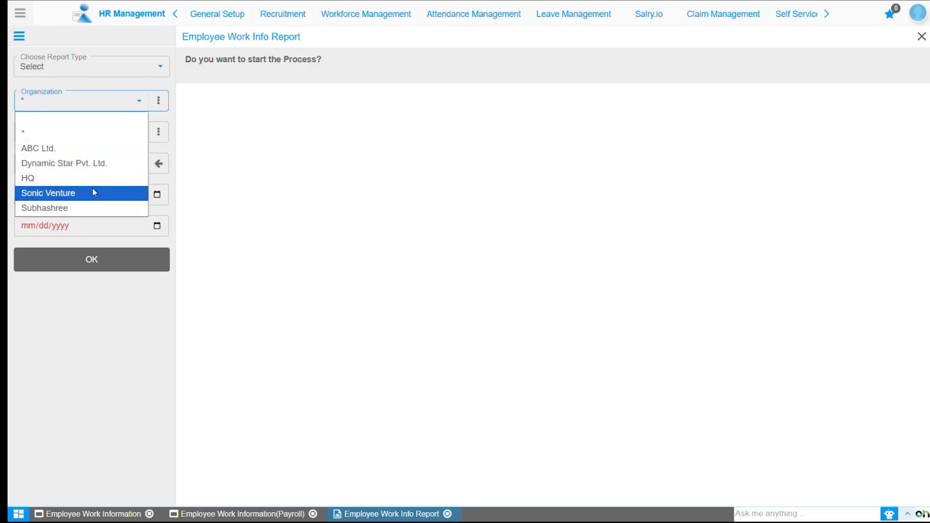
{"action": "left_click", "coordinate": [83, 119]}
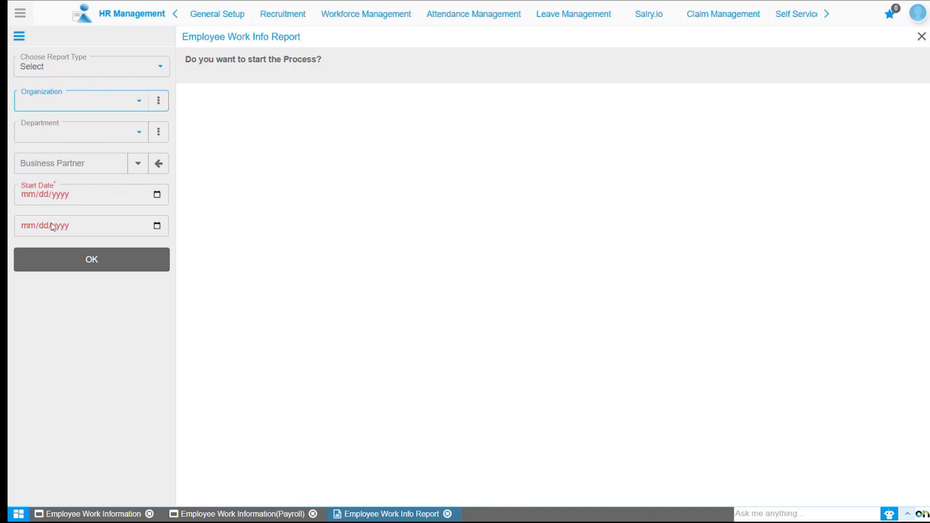
Generate the report for 01/01/2025 to 12/12/2025 and read across its columns through Assignment Status and Change Reason.
{"action": "left_click", "coordinate": [30, 199]}
{"action": "type", "text": "01/01/"}
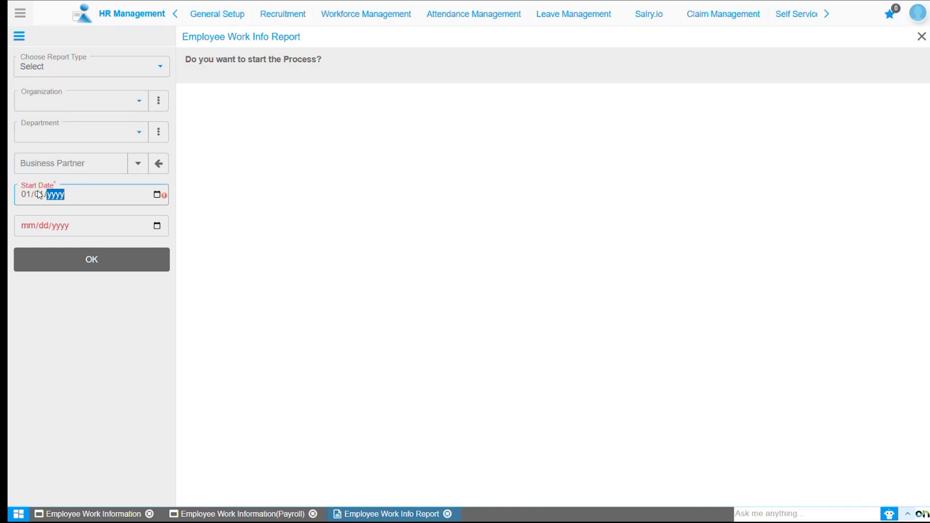
{"action": "type", "text": "2025"}
{"action": "left_click", "coordinate": [157, 226]}
{"action": "left_click", "coordinate": [115, 305]}
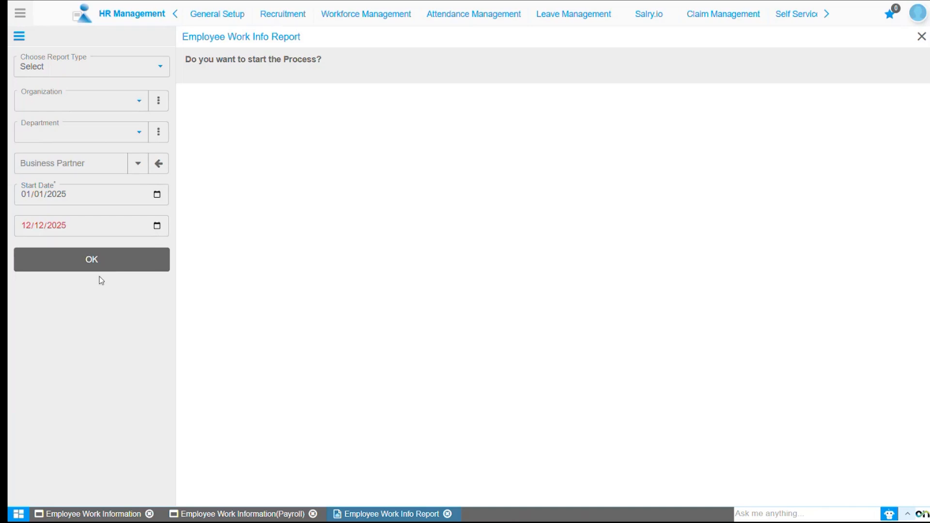
{"action": "left_click", "coordinate": [95, 263]}
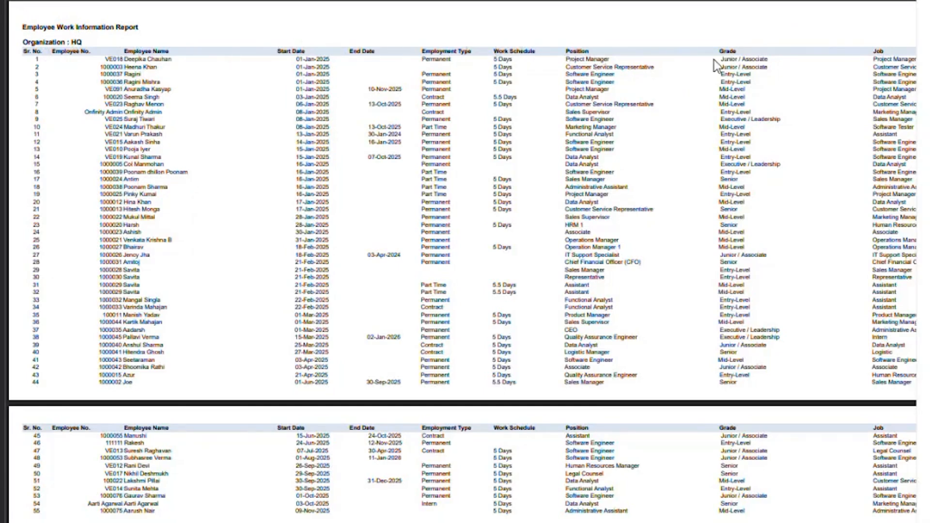
{"action": "scroll", "coordinate": [780, 62], "scroll_direction": "right", "scroll_amount": 10}
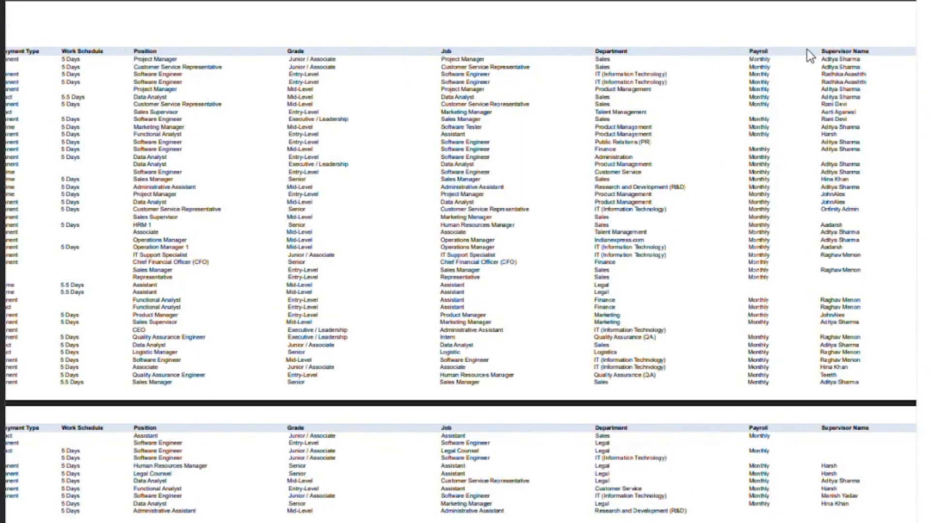
{"action": "scroll", "coordinate": [460, 262], "scroll_direction": "right", "scroll_amount": 7}
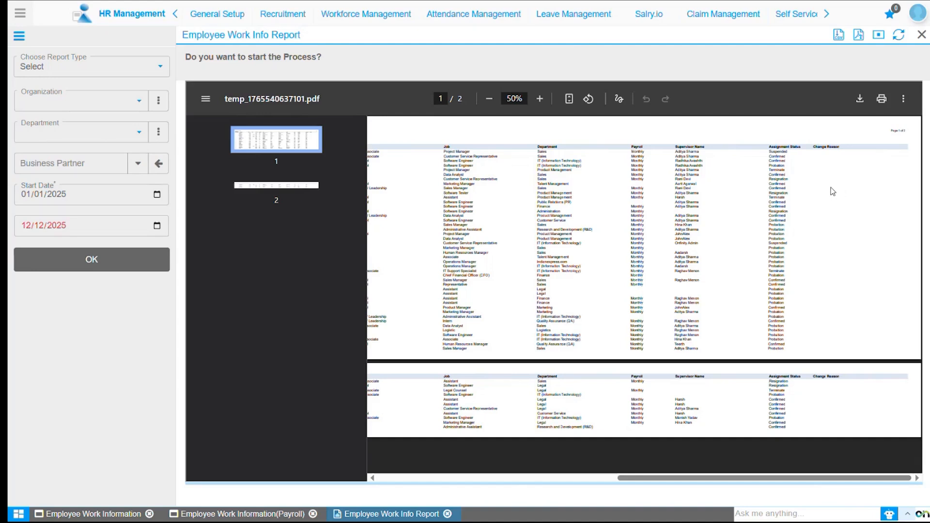
Generate the Employee Work Info Report for the Sonic Venture organization and read across its columns.
{"action": "left_click", "coordinate": [87, 98]}
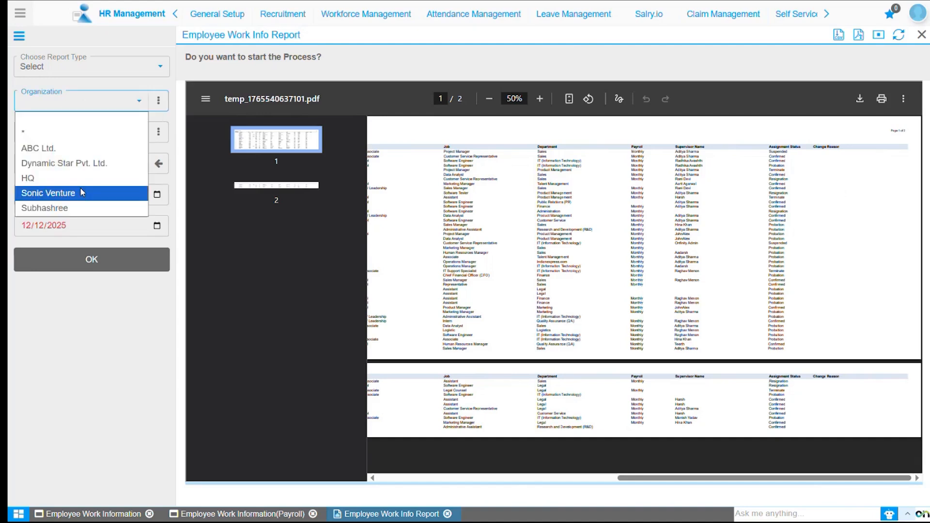
{"action": "left_click", "coordinate": [109, 193]}
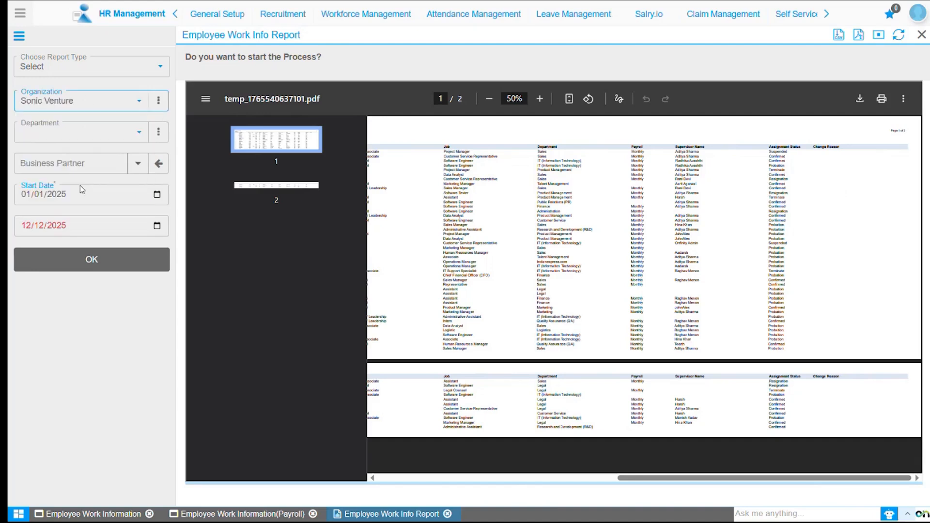
{"action": "left_click", "coordinate": [80, 262]}
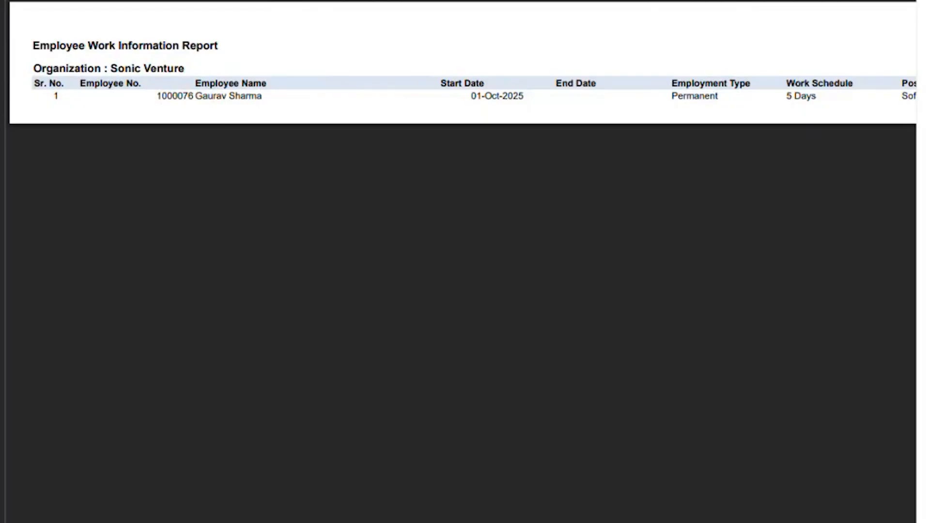
{"action": "scroll", "coordinate": [463, 90], "scroll_direction": "right", "scroll_amount": 15}
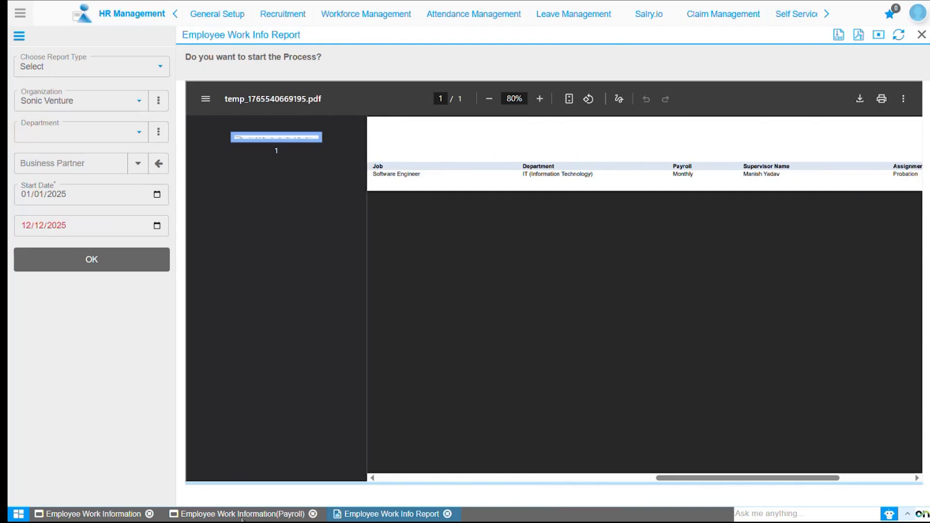
Return to the Employee Work Information(Payroll) dashboard, open the Employee Work Anniversary Report and set its Organization filter to blank.
{"action": "left_click", "coordinate": [217, 514]}
{"action": "left_click", "coordinate": [106, 149]}
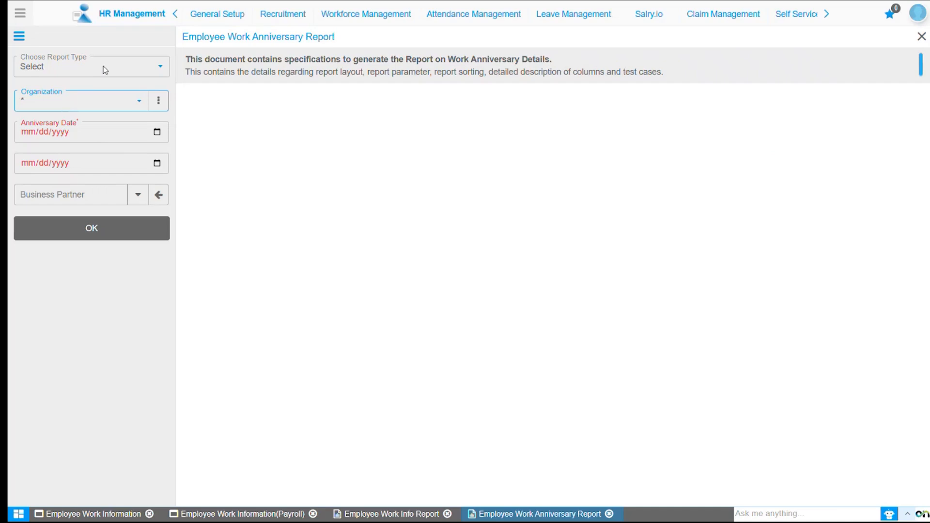
{"action": "left_click", "coordinate": [94, 101]}
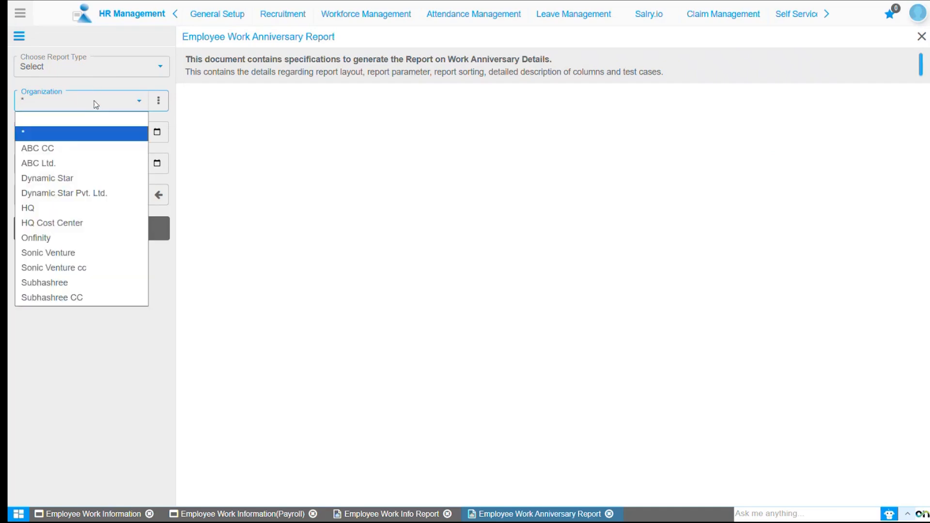
{"action": "left_click", "coordinate": [101, 124]}
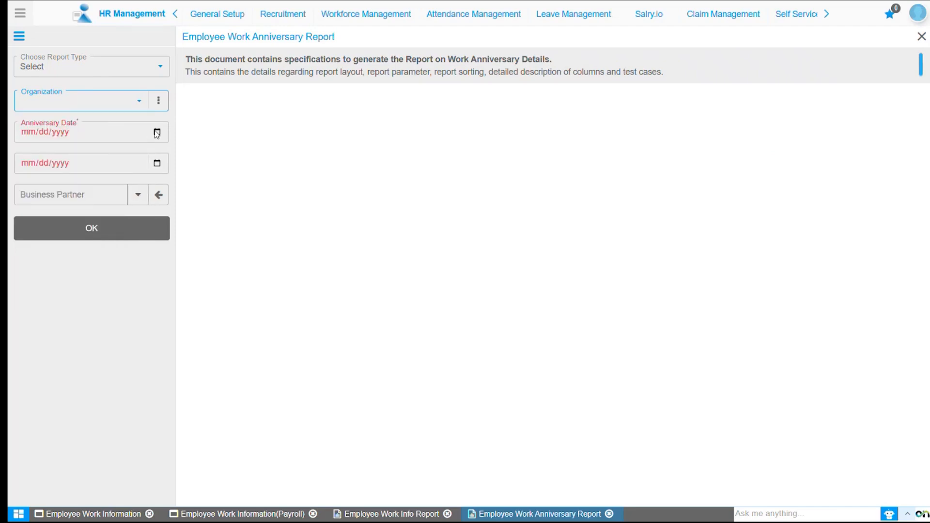
Set the anniversary date range to start on 11/01/2025 with an end date, generate the report and read across its columns through Mobile.
{"action": "left_click", "coordinate": [101, 125]}
{"action": "left_click", "coordinate": [111, 157]}
{"action": "left_click", "coordinate": [131, 196]}
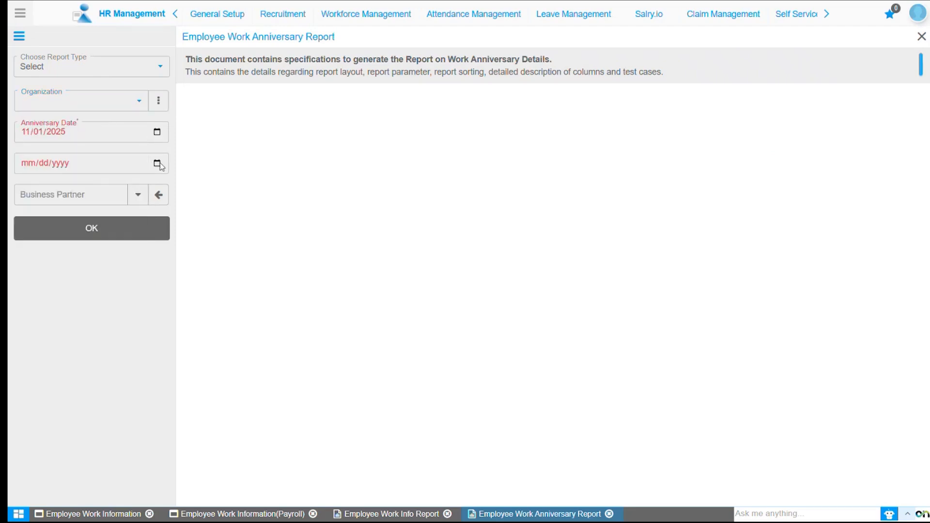
{"action": "left_click", "coordinate": [157, 163]}
{"action": "left_click", "coordinate": [117, 244]}
{"action": "left_click", "coordinate": [105, 233]}
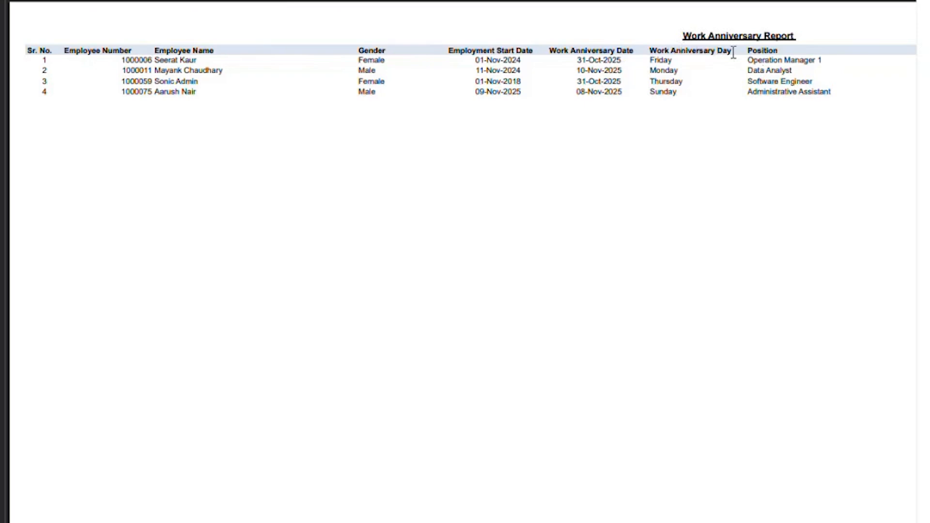
{"action": "left_click_drag", "start_coordinate": [328, 522], "coordinate": [672, 522]}
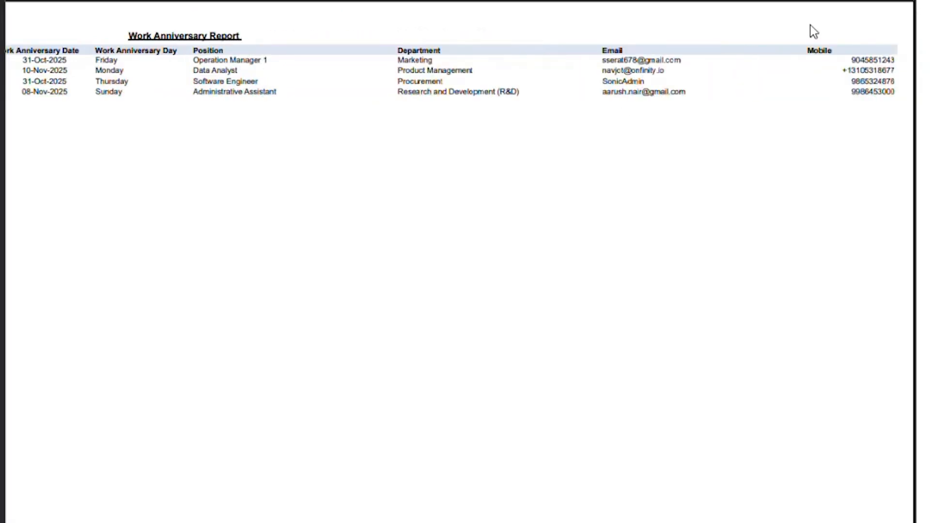